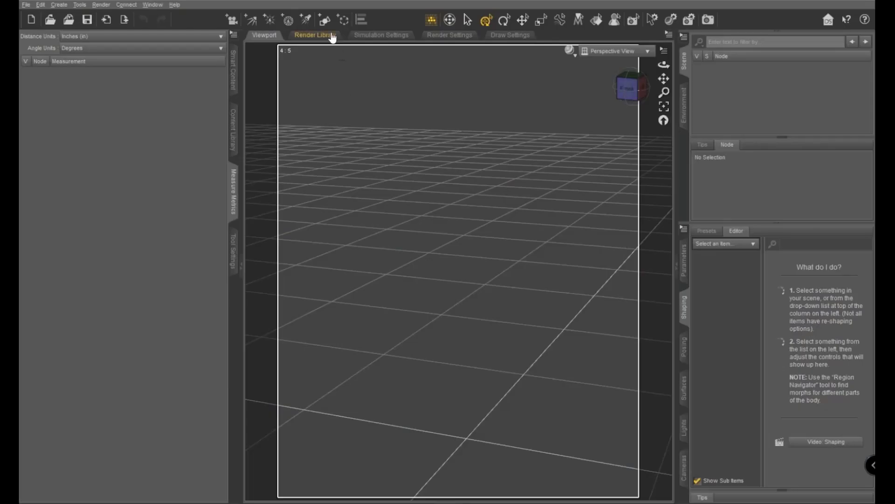
# Create a cylinder primitive at the world center, Y Positive axis, 1 m long and 1 m in diameter, with 1 segment and 12 sides
pyautogui.click(325, 20)
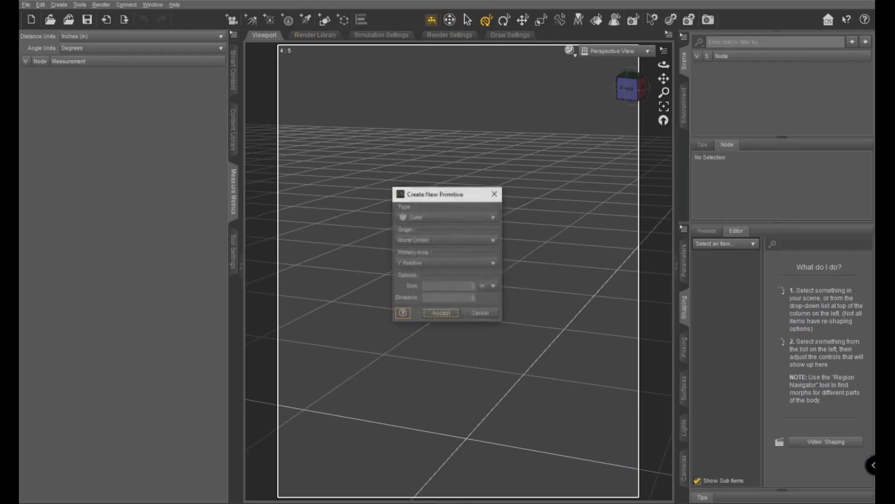
pyautogui.click(445, 219)
pyautogui.click(446, 230)
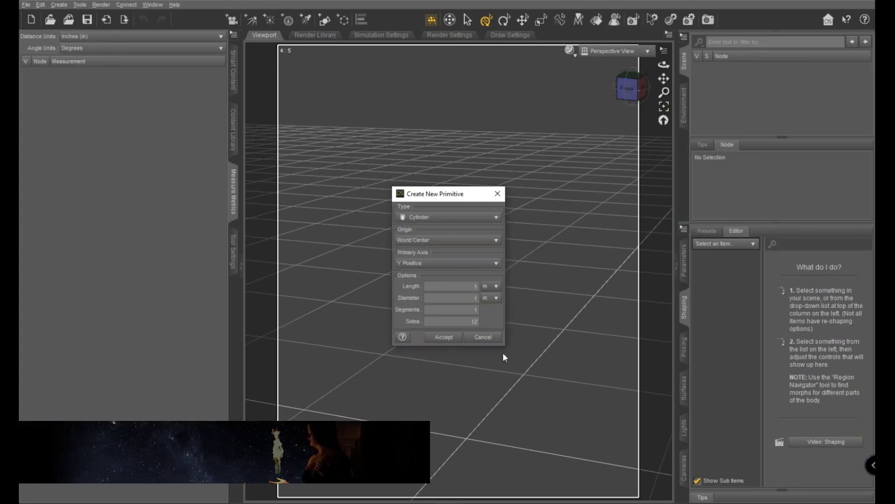
pyautogui.click(455, 338)
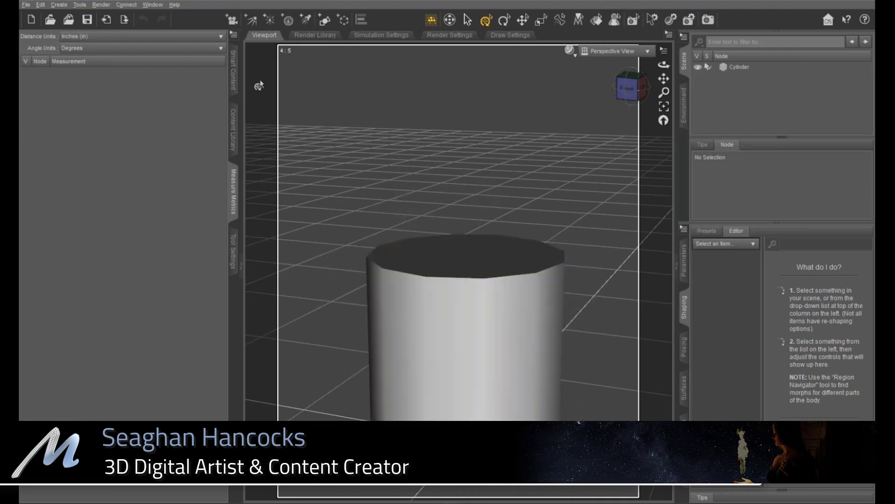
# Add a tailor tape parented to and targeting the cylinder, placed around its middle at about Y 52.5 with scale about 142%
pyautogui.click(523, 314)
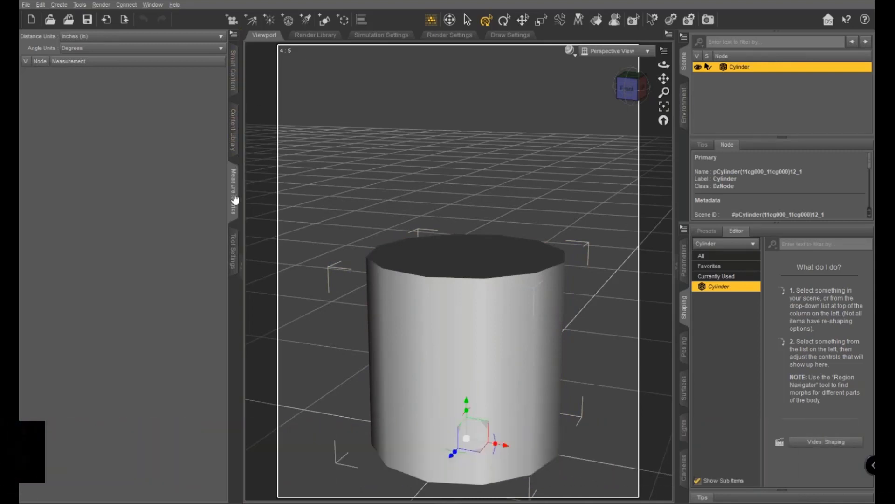
pyautogui.click(234, 35)
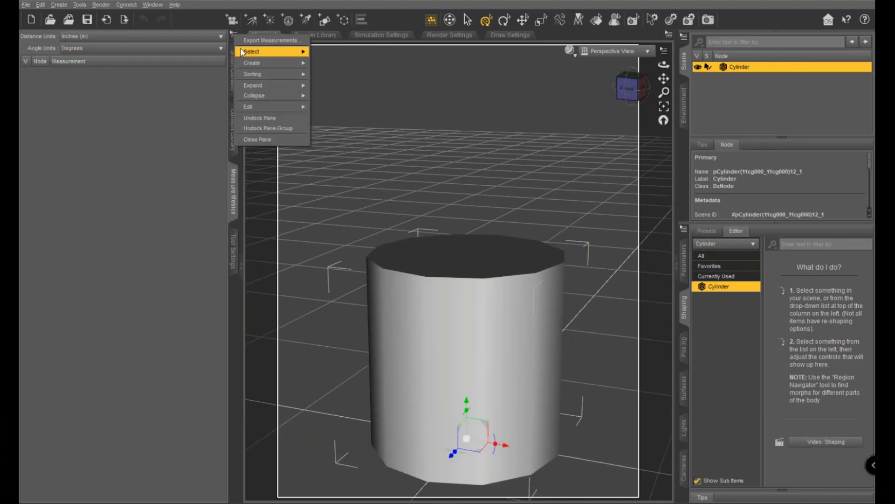
pyautogui.moveTo(243, 63)
pyautogui.click(322, 66)
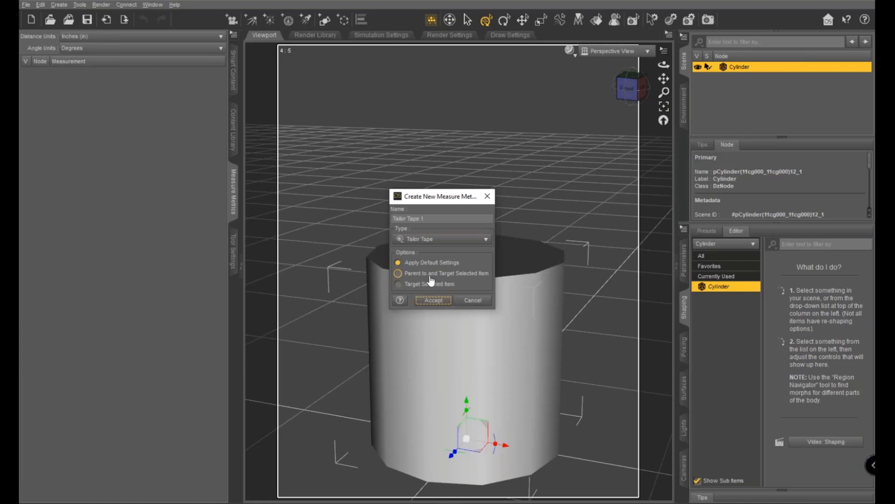
pyautogui.click(401, 274)
pyautogui.click(434, 300)
pyautogui.click(83, 72)
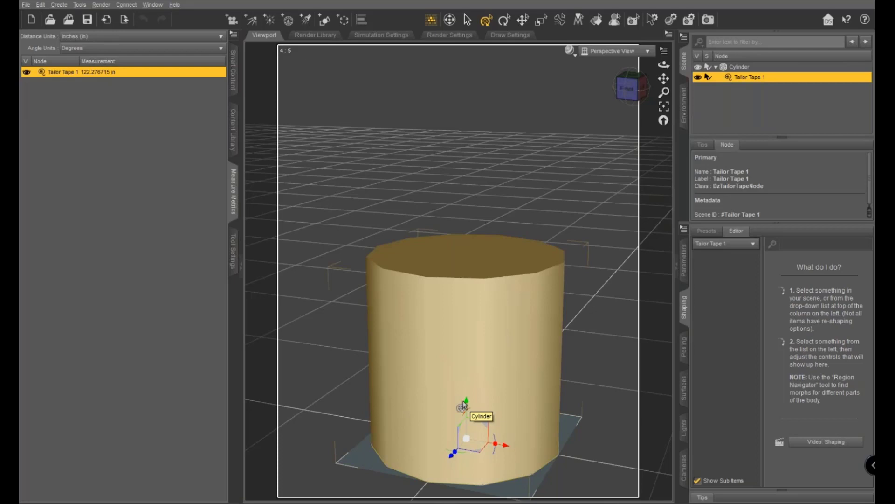
pyautogui.moveTo(468, 406); pyautogui.dragTo(482, 348)
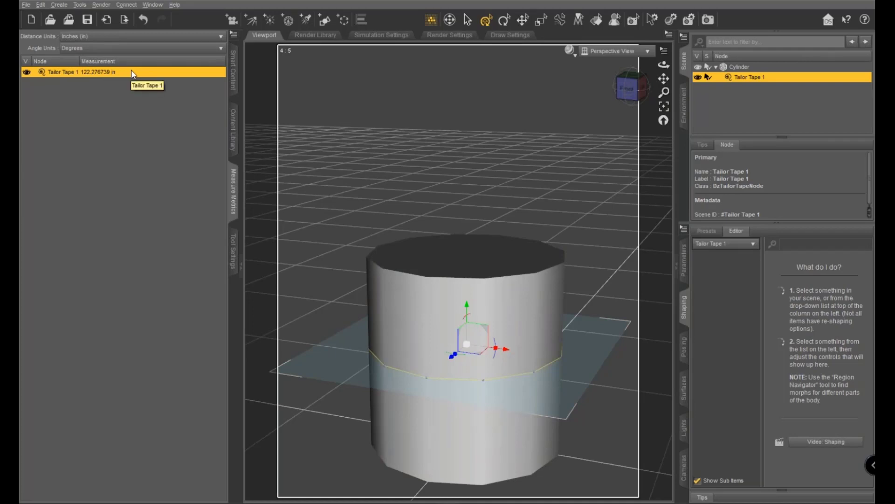
pyautogui.click(234, 35)
pyautogui.moveTo(256, 59)
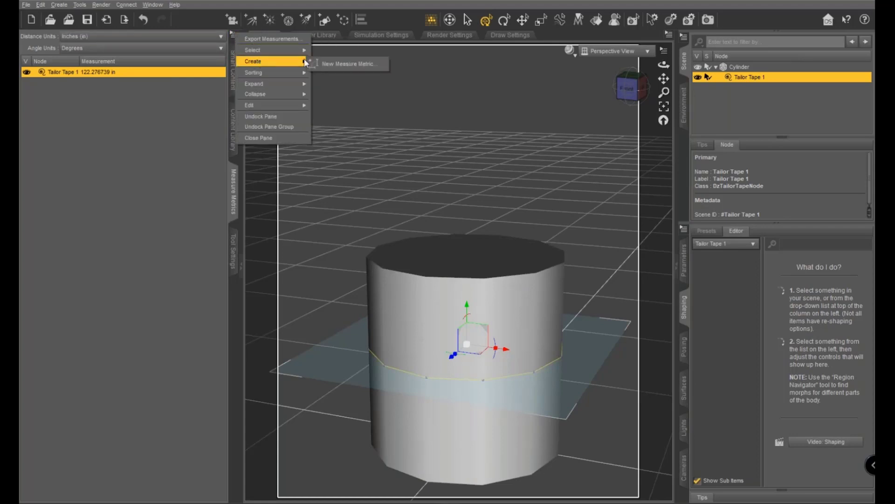
pyautogui.click(347, 64)
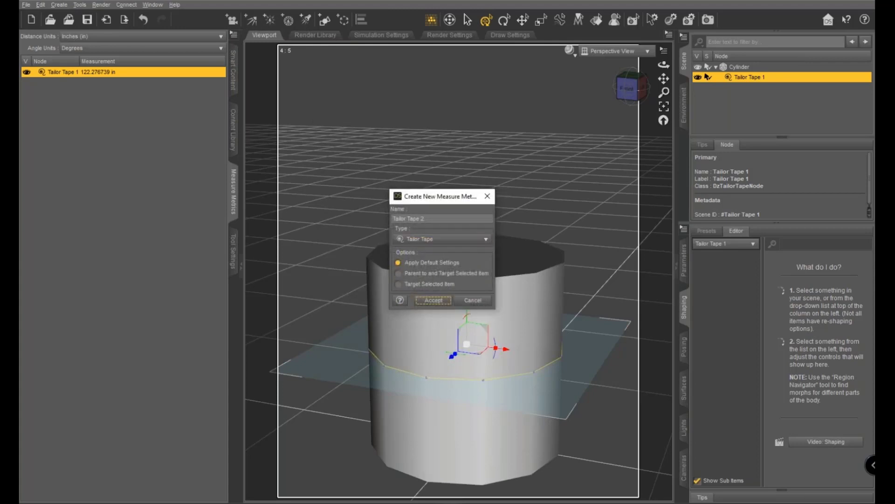
pyautogui.click(399, 273)
pyautogui.click(473, 300)
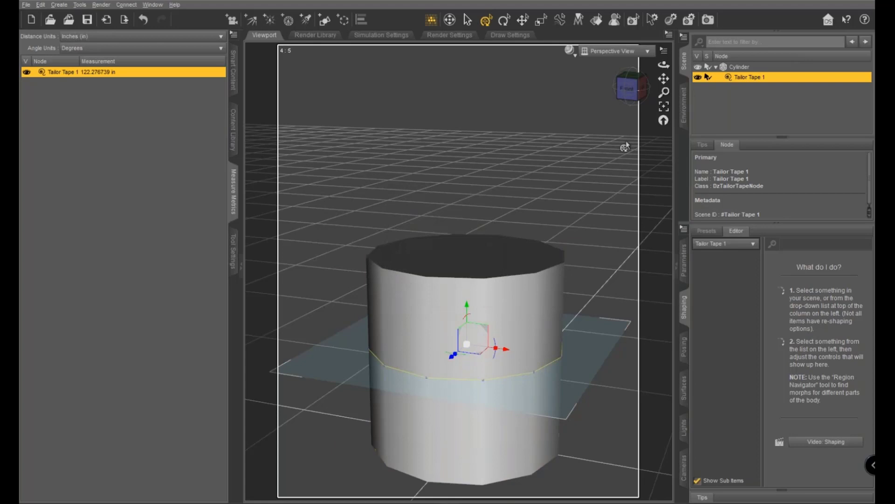
# Add a second tailor tape that is parented to and targets the cylinder
pyautogui.click(742, 66)
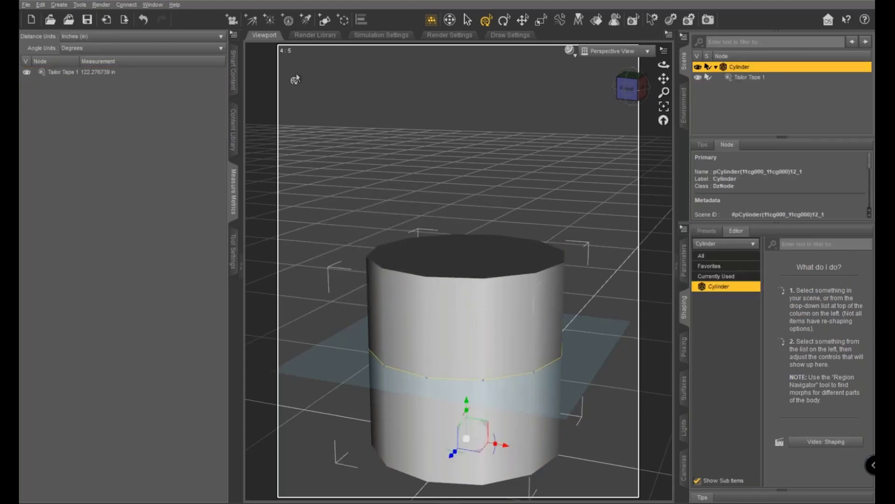
pyautogui.click(234, 35)
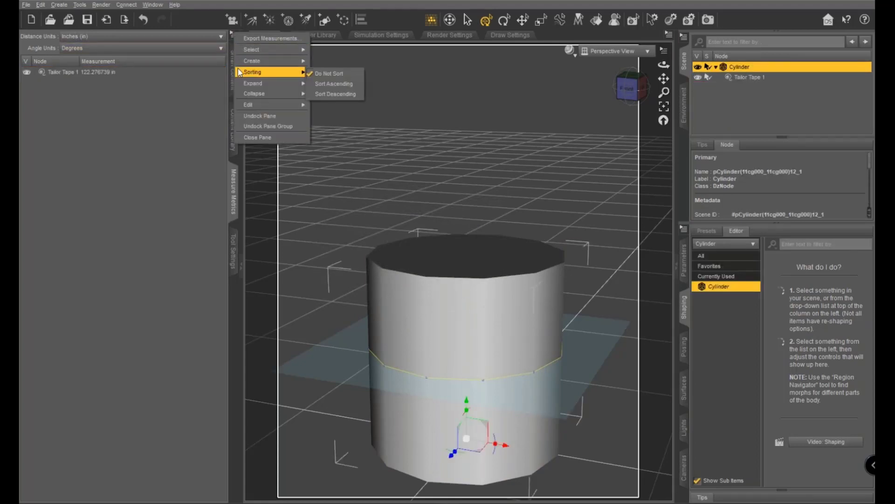
pyautogui.moveTo(251, 50)
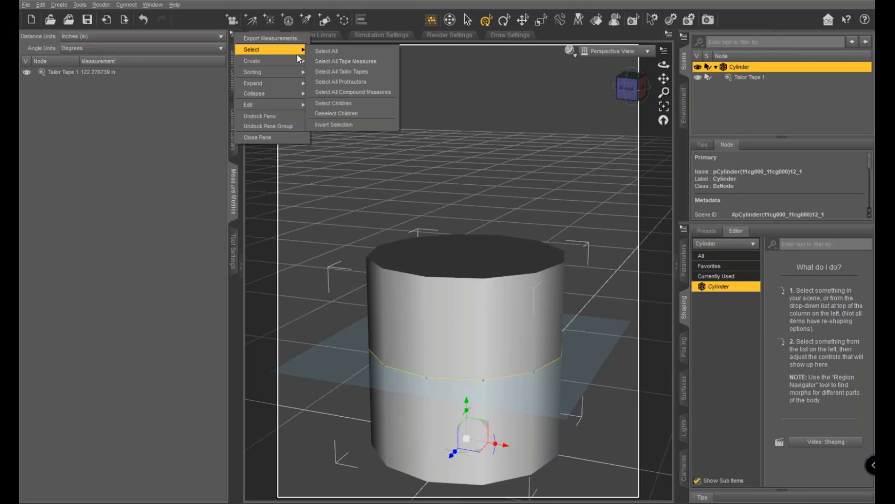
pyautogui.moveTo(282, 61)
pyautogui.click(329, 66)
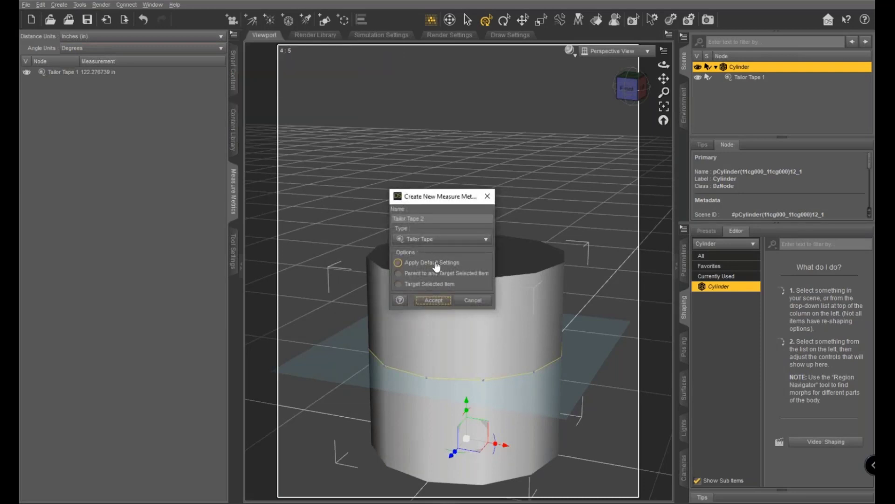
pyautogui.click(399, 274)
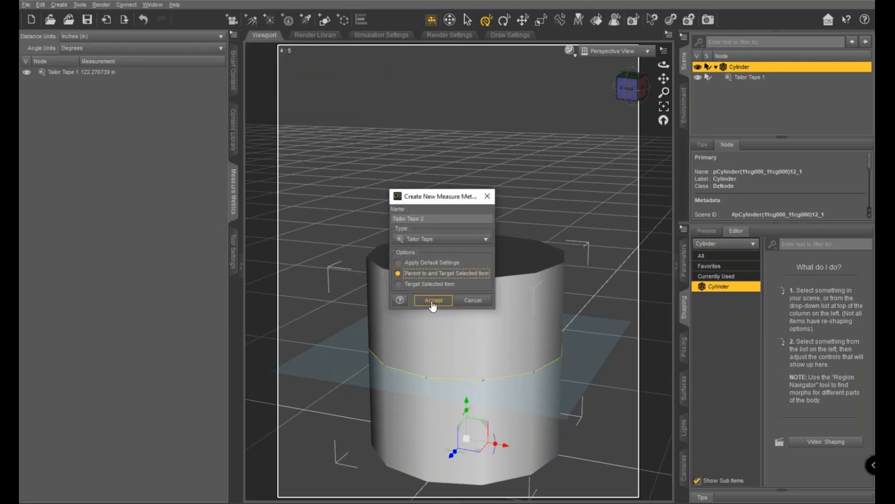
pyautogui.click(434, 300)
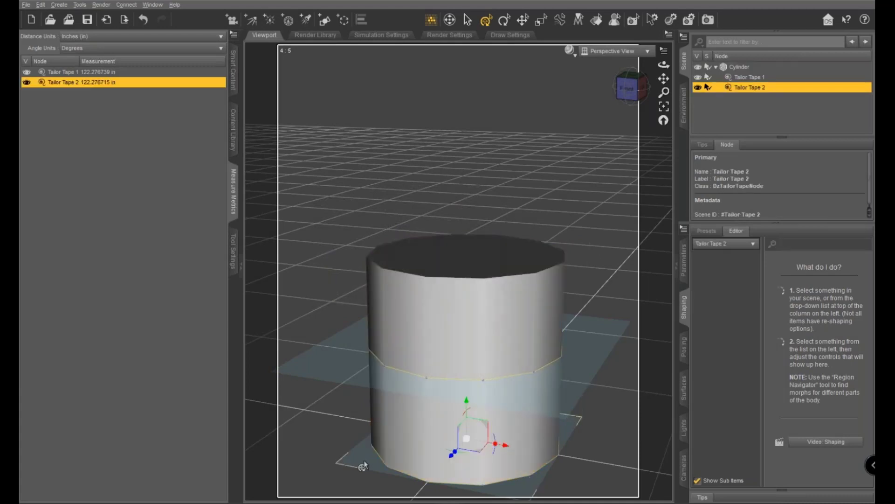
# Rotate the second tailor tape 90° on X, raise it to about Y 56.7 and scale it to about 161% around the cylinder's height
pyautogui.doubleClick(754, 87)
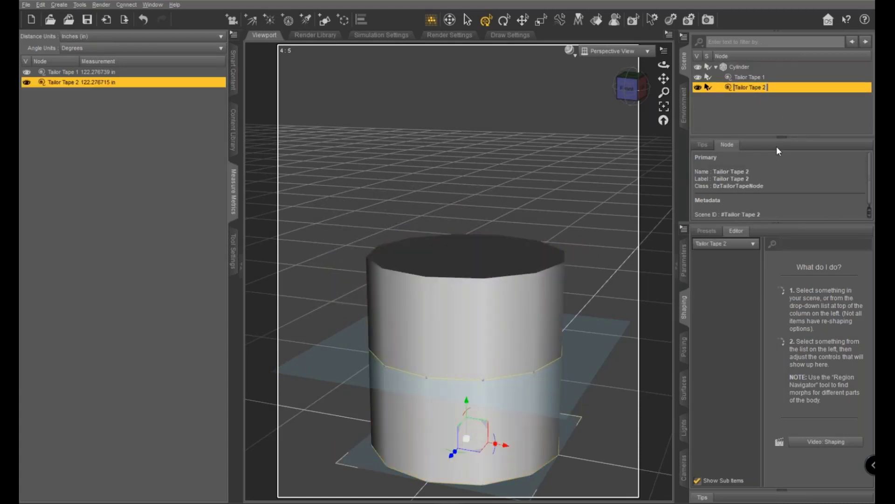
pyautogui.click(685, 265)
pyautogui.click(861, 314)
pyautogui.write('90')
pyautogui.press('Return')
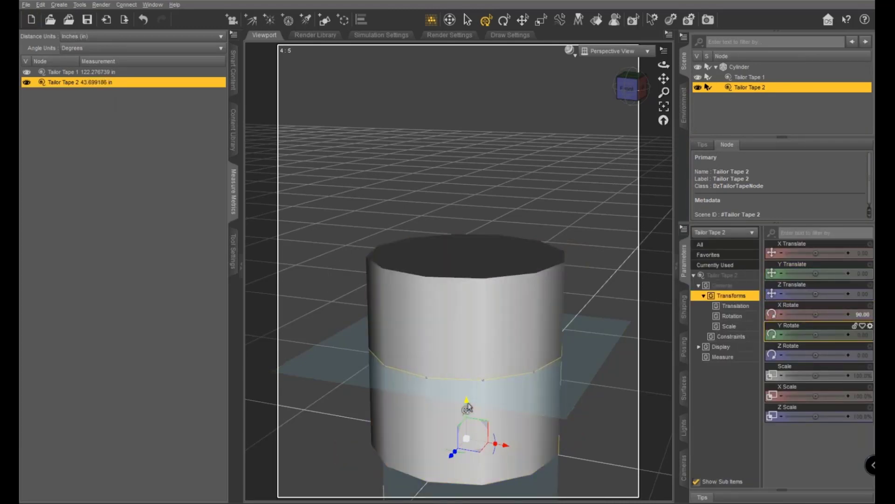
pyautogui.moveTo(466, 402); pyautogui.dragTo(540, 194)
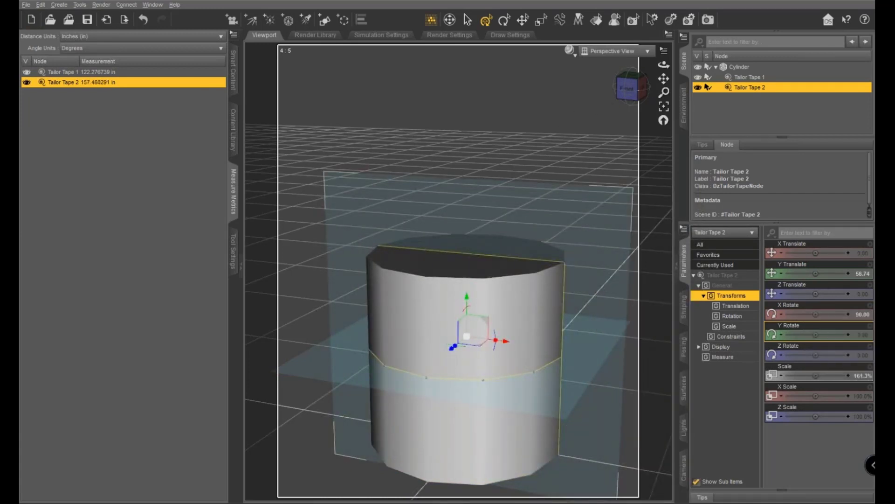
pyautogui.moveTo(588, 140); pyautogui.dragTo(588, 121)
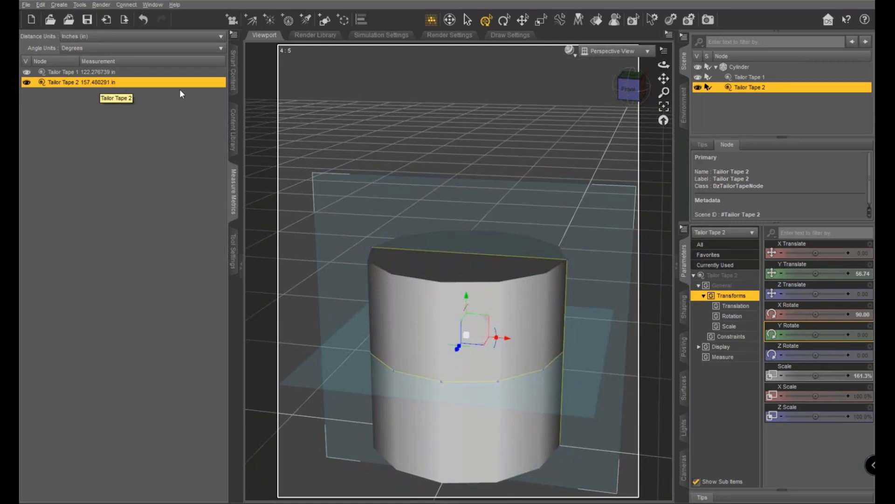
# Create a compound measure named "Volume" from both tailor tapes
pyautogui.click(136, 74)
pyautogui.keyDown('ctrl'); pyautogui.click(139, 81); pyautogui.keyUp('ctrl')
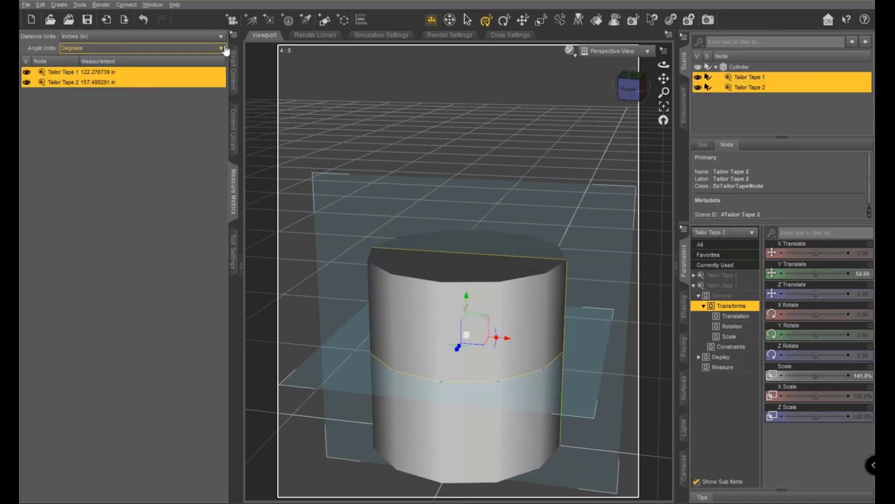
pyautogui.click(234, 36)
pyautogui.moveTo(256, 60)
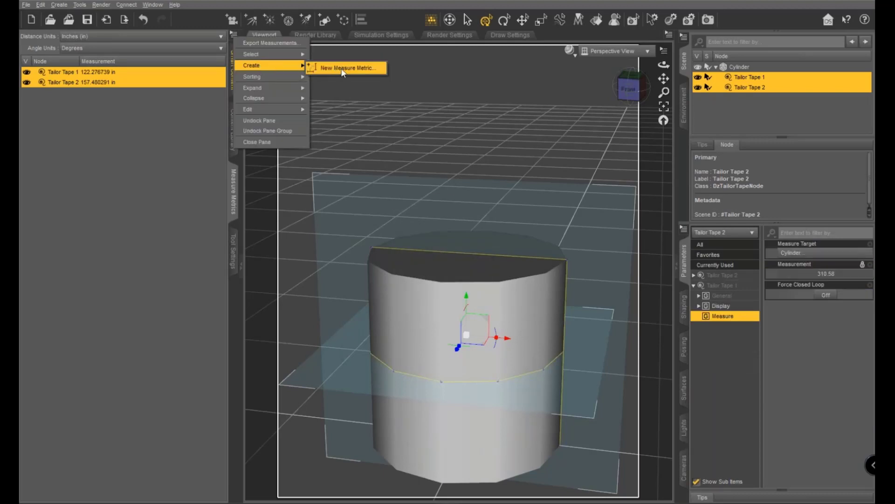
pyautogui.click(346, 62)
pyautogui.click(462, 241)
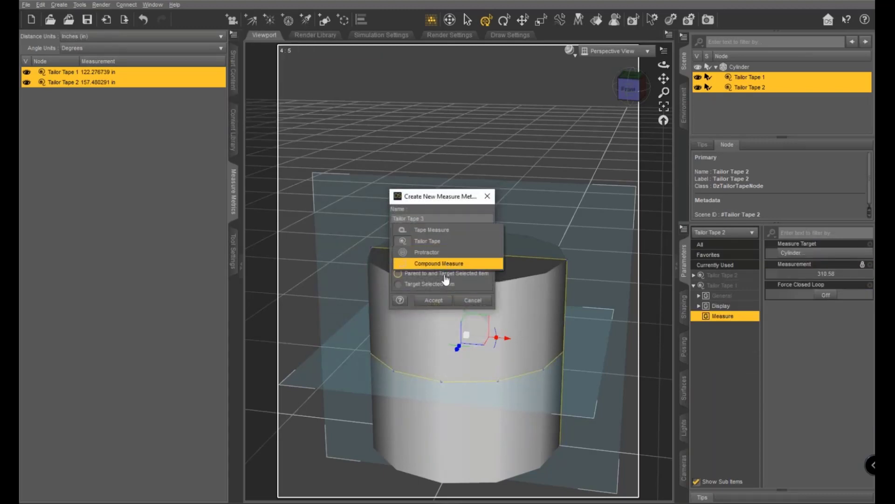
pyautogui.click(443, 262)
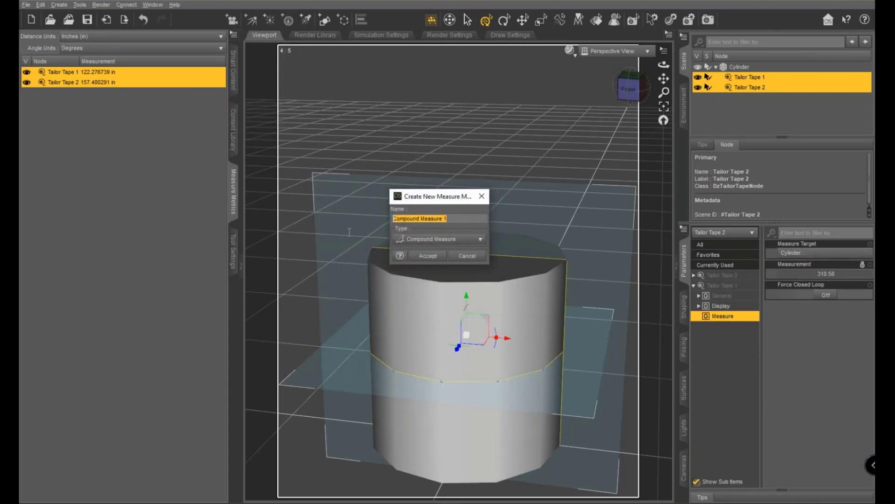
pyautogui.write('Volume')
pyautogui.press('BackSpace')
pyautogui.click(428, 256)
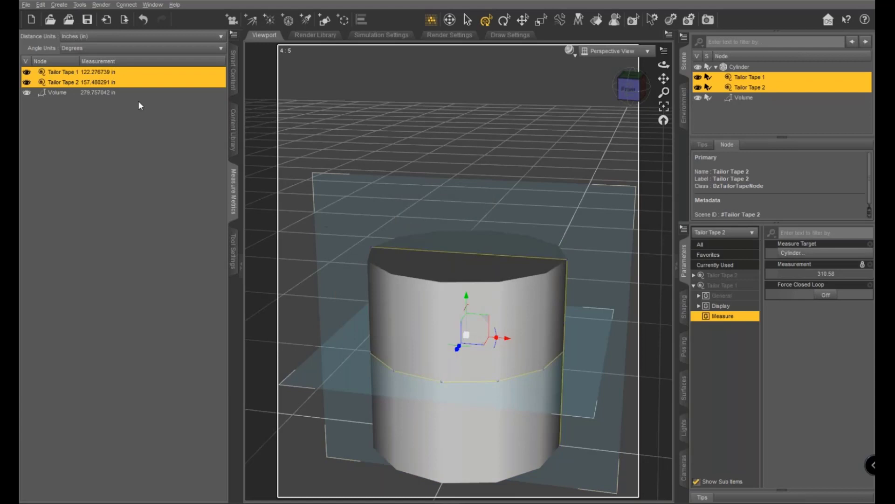
# Set the compound measure's Measure Type to Volume and change the distance units to Feet (ft)
pyautogui.click(112, 92)
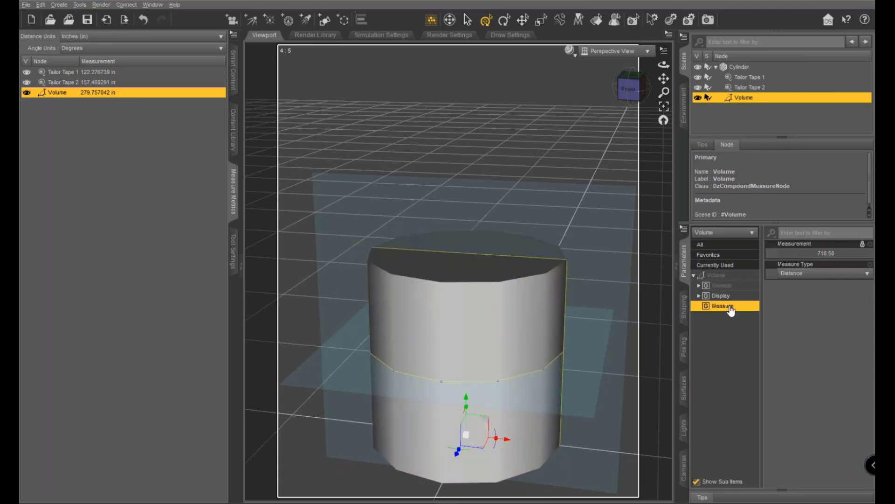
pyautogui.click(829, 278)
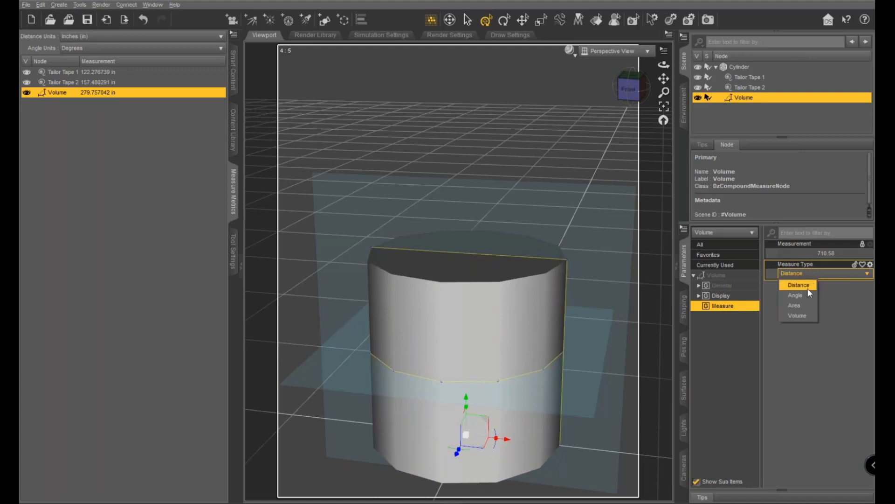
pyautogui.click(802, 315)
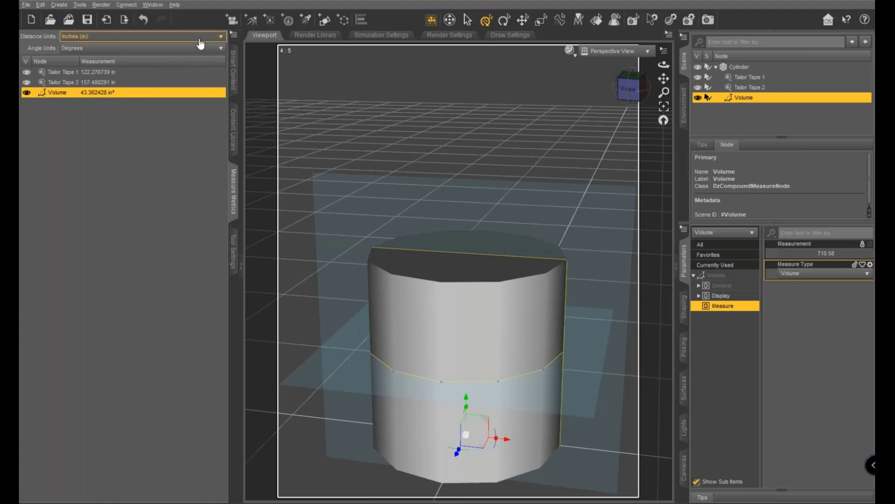
pyautogui.click(201, 39)
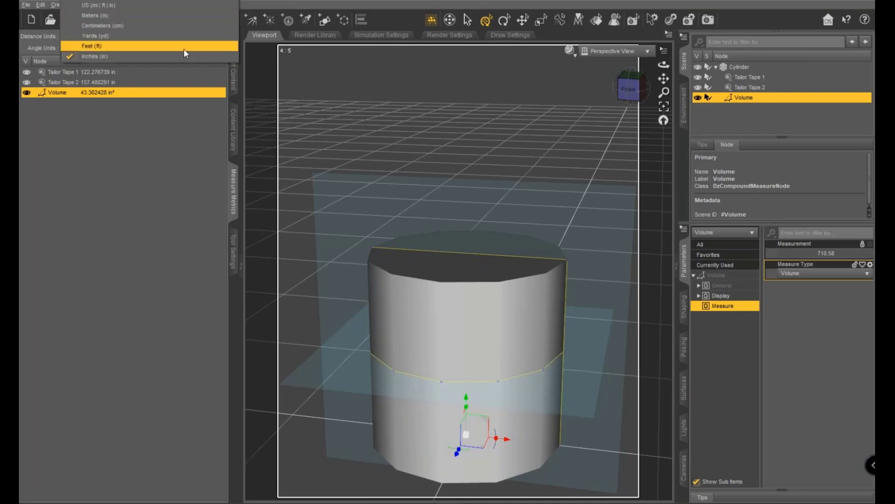
pyautogui.click(184, 47)
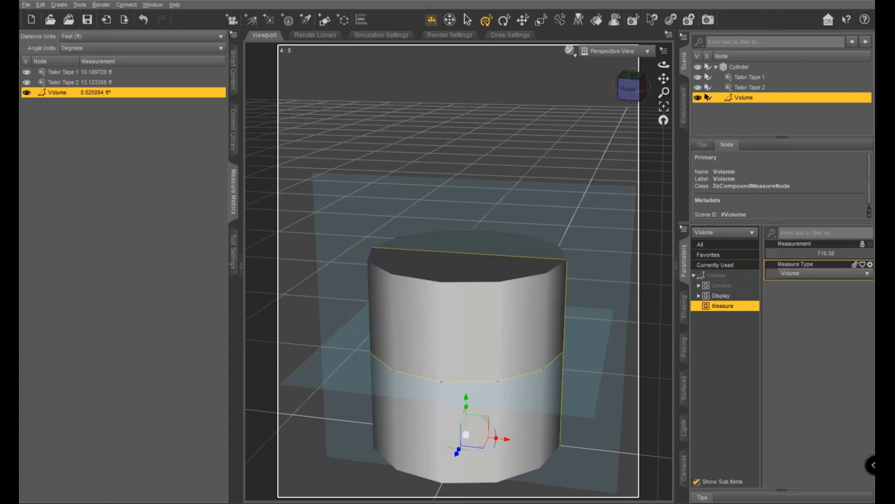
# Switch to the Bing unit converter in the browser, convert 1 US gallon to cubic inches, and return to Daz Studio
pyautogui.hotkey('alt', 'Tab')
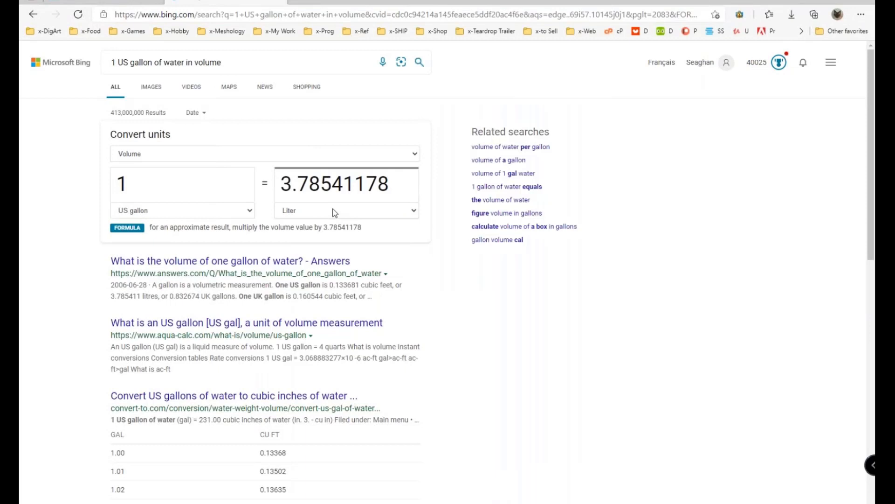
pyautogui.click(373, 213)
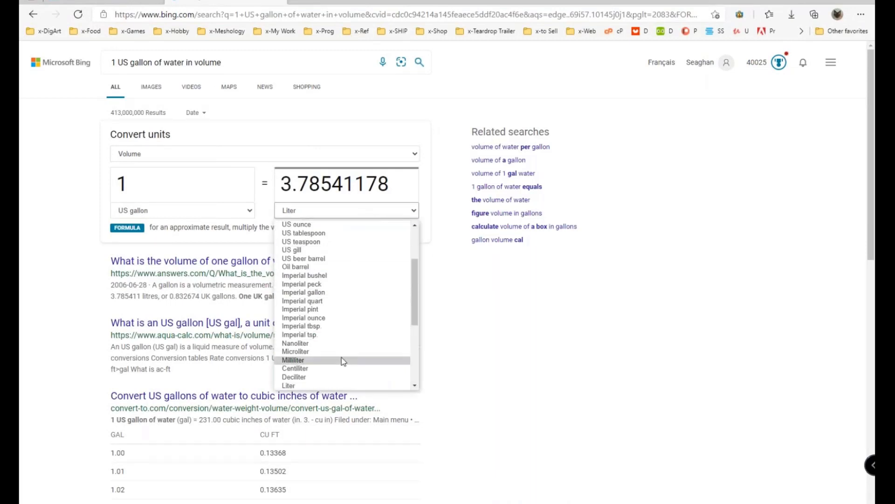
pyautogui.scroll(-4, 351, 309)
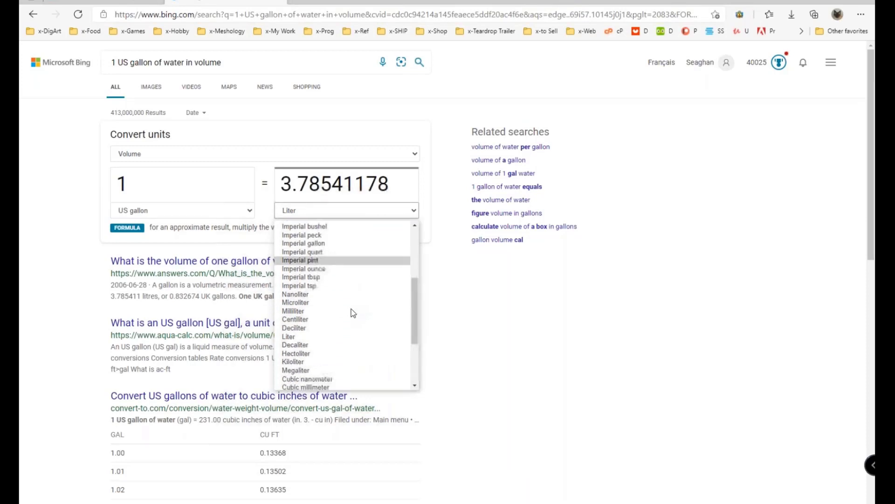
pyautogui.scroll(-2, 351, 309)
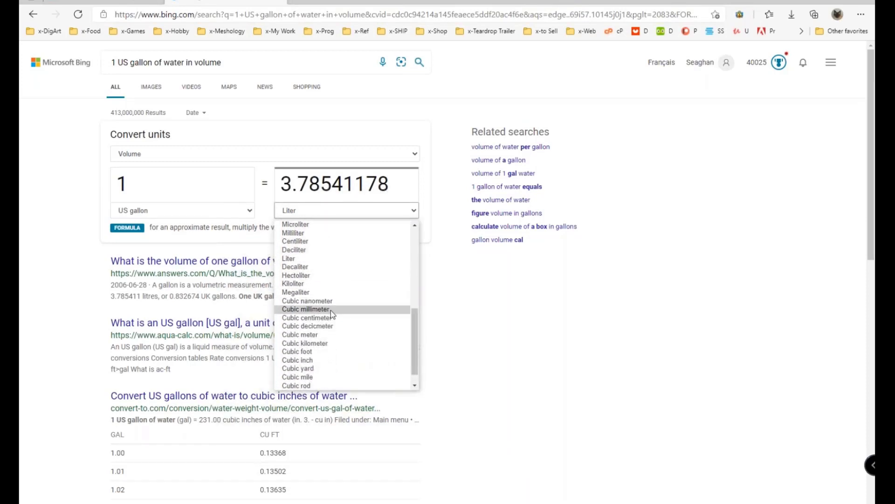
pyautogui.click(328, 360)
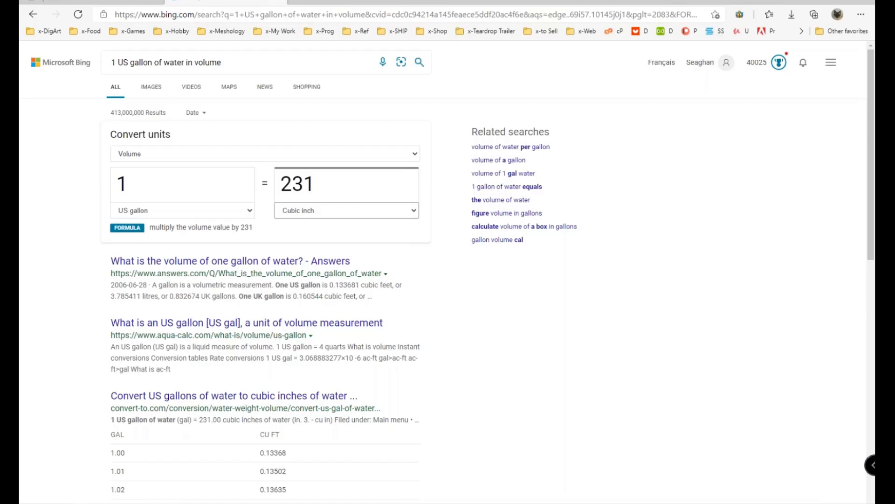
pyautogui.hotkey('alt', 'Tab')
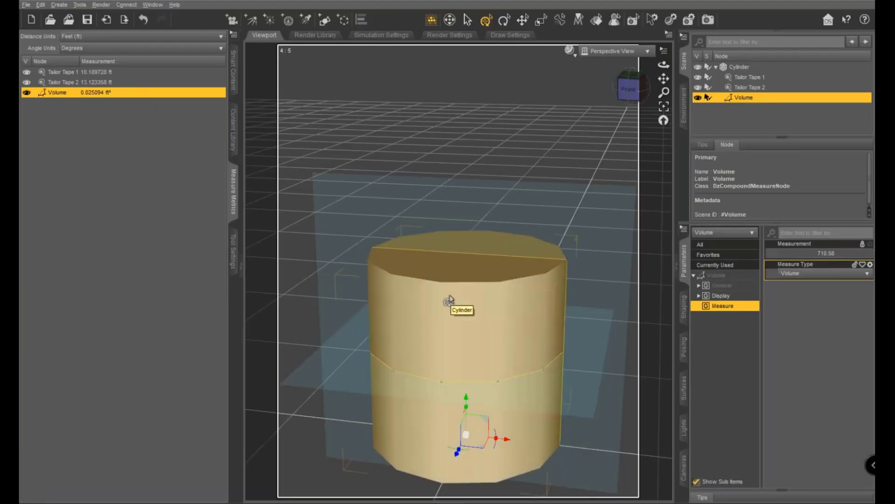
# Stretch the cylinder vertically to a Y Scale of about 241%
pyautogui.click(459, 342)
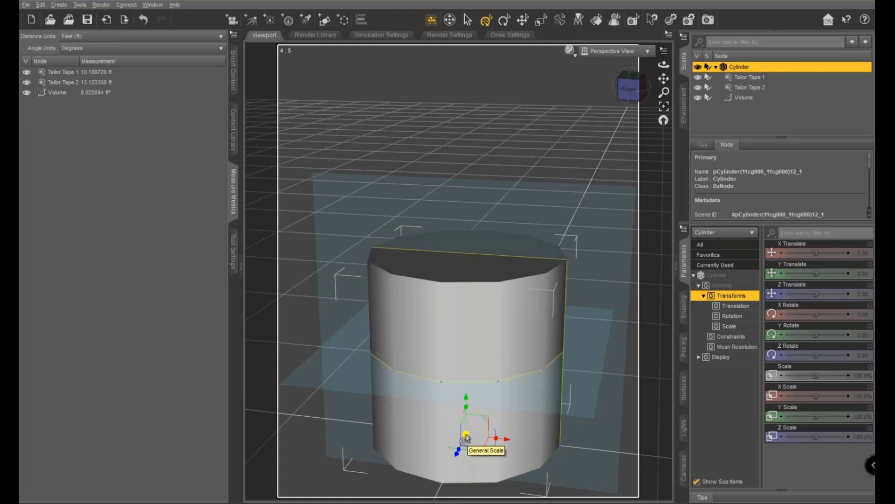
pyautogui.moveTo(466, 411); pyautogui.dragTo(476, 357)
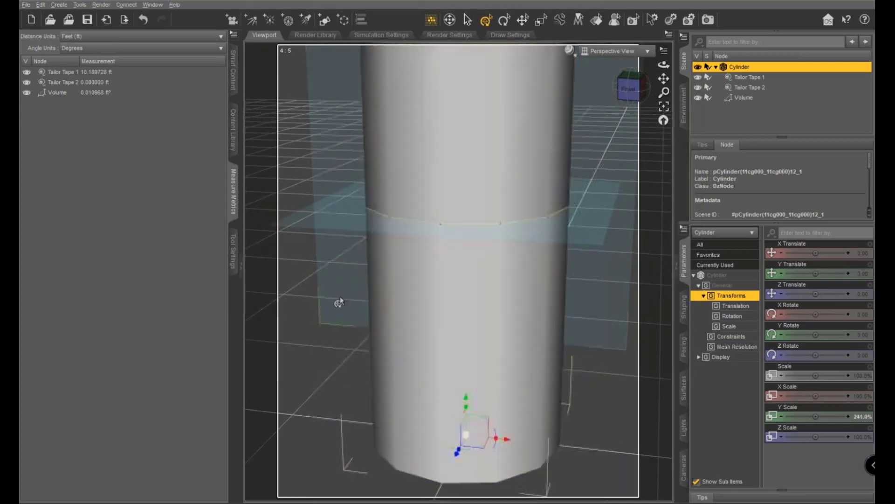
pyautogui.scroll(-4, 548, 297)
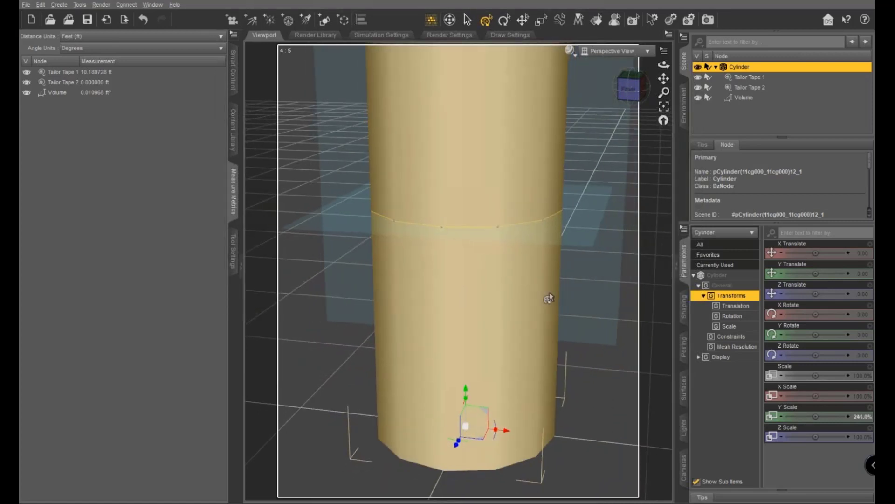
# Enlarge the second tailor tape until its plane encloses the full height of the stretched cylinder
pyautogui.scroll(-3, 545, 296)
pyautogui.click(547, 198)
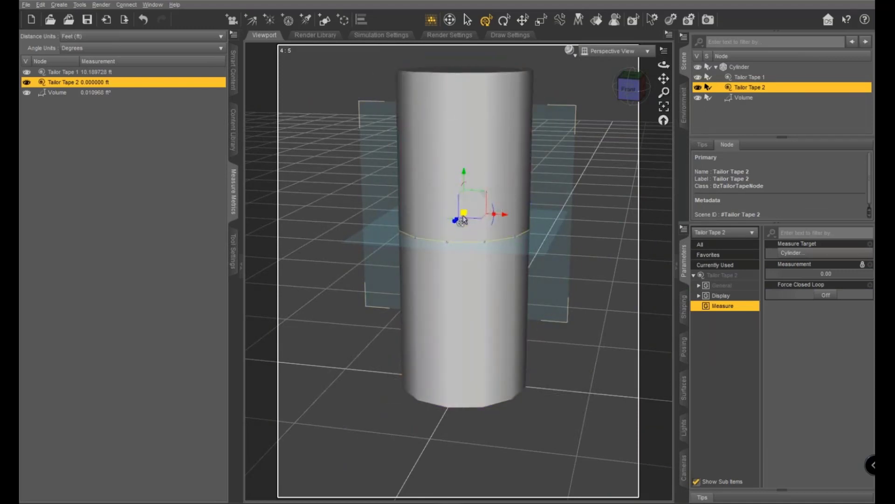
pyautogui.moveTo(468, 205); pyautogui.dragTo(496, 100)
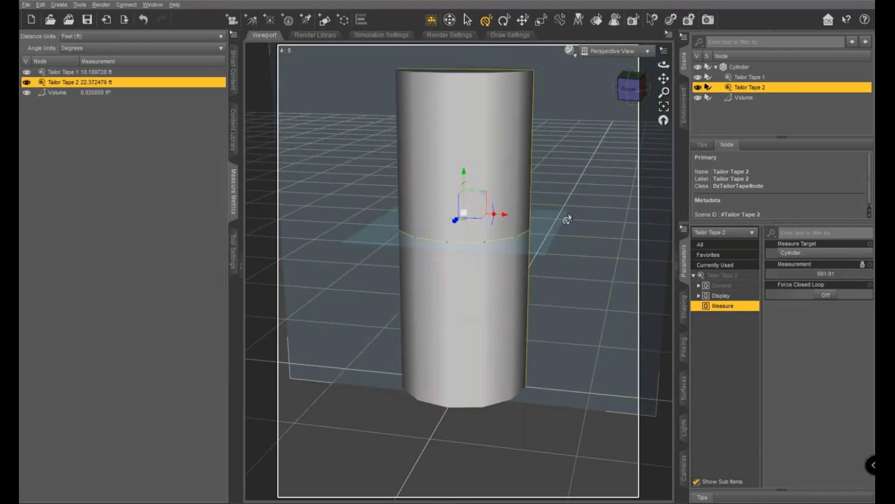
# Change the distance units of the measurements to Inches (in)
pyautogui.click(629, 87)
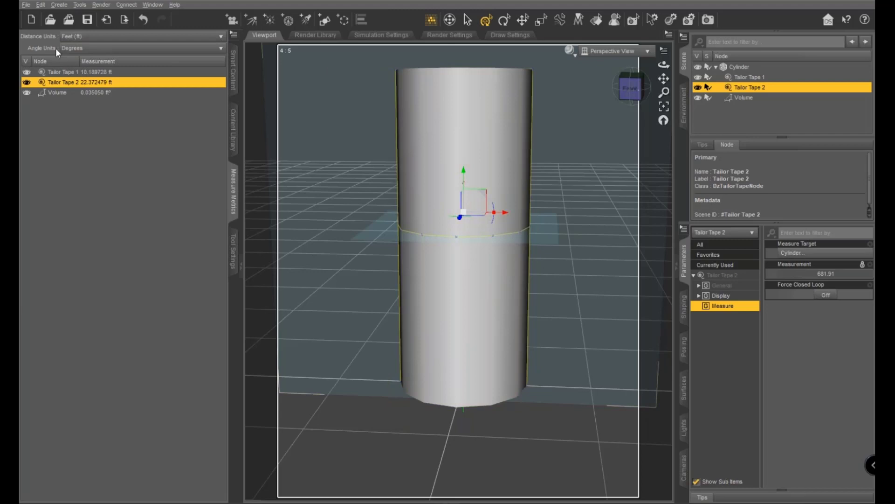
pyautogui.click(114, 36)
pyautogui.click(114, 56)
# Bring up the Measure Metrics pane and clear the scene selection
pyautogui.click(153, 5)
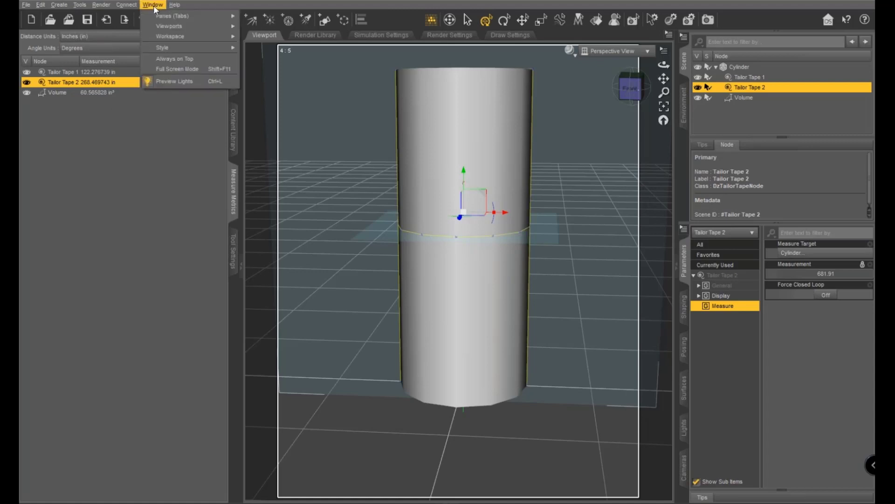
pyautogui.moveTo(164, 17)
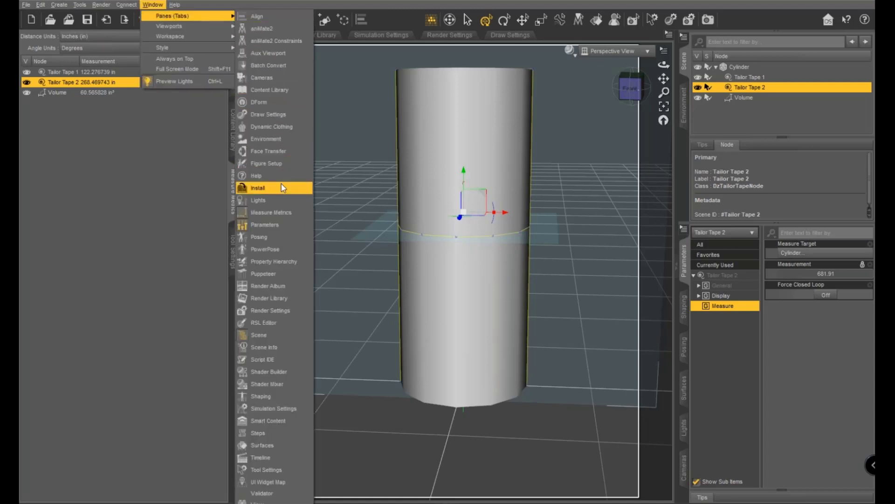
pyautogui.click(276, 213)
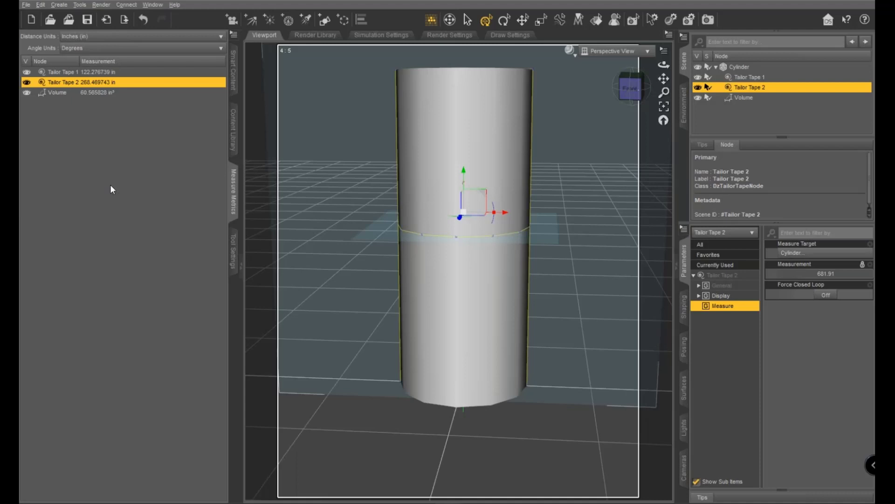
pyautogui.click(110, 184)
# Look through the installed plugins for Measure Metrics and check its load status
pyautogui.click(156, 7)
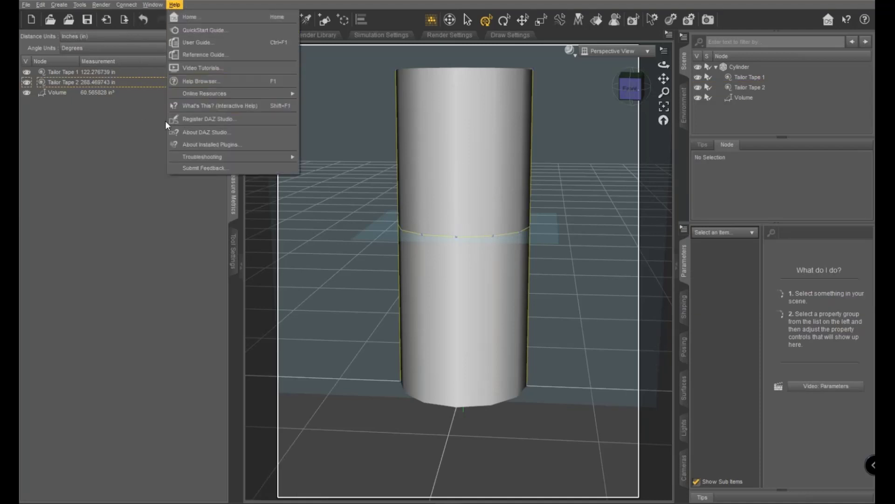
pyautogui.click(182, 143)
pyautogui.scroll(-7, 454, 259)
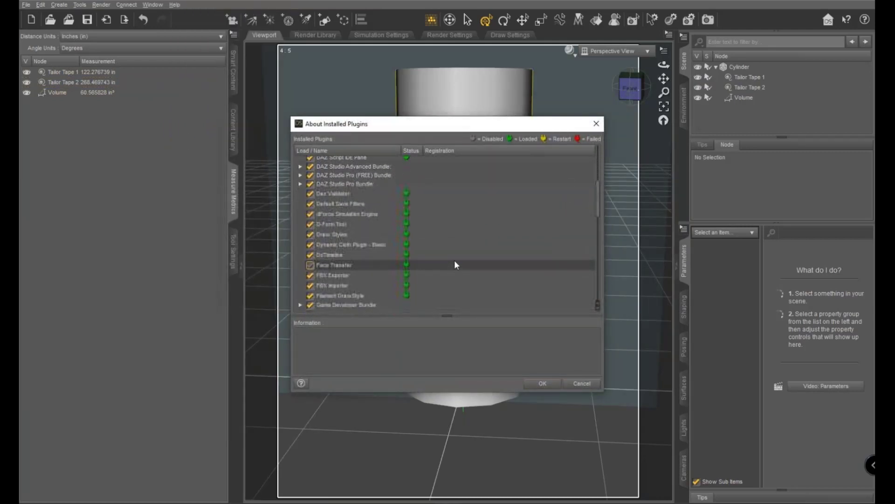
pyautogui.scroll(7, 391, 224)
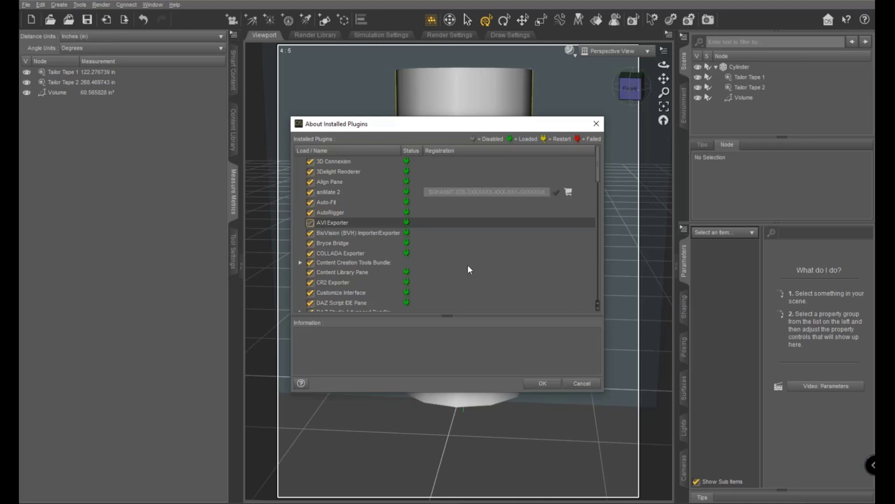
pyautogui.scroll(-4, 466, 257)
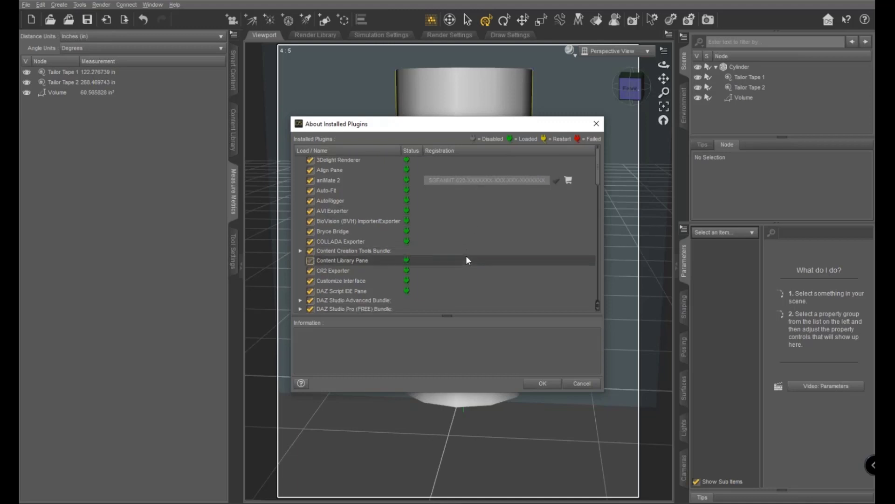
pyautogui.scroll(-6, 466, 257)
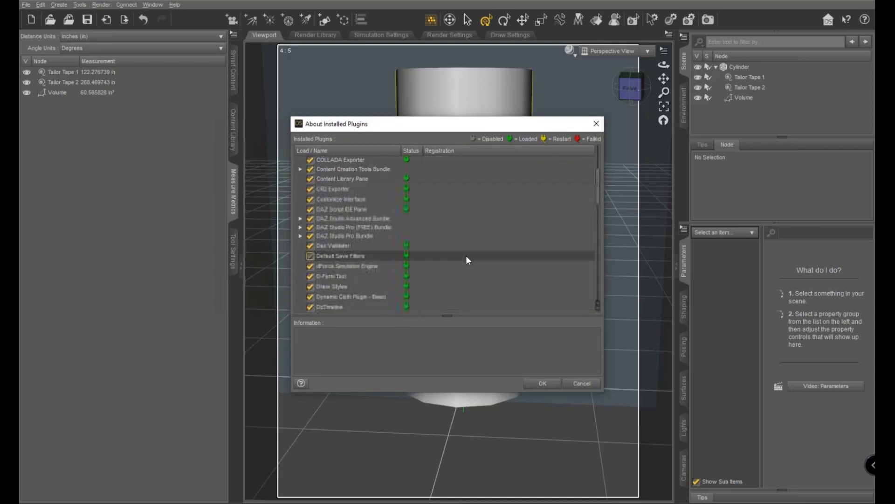
pyautogui.scroll(-4, 466, 257)
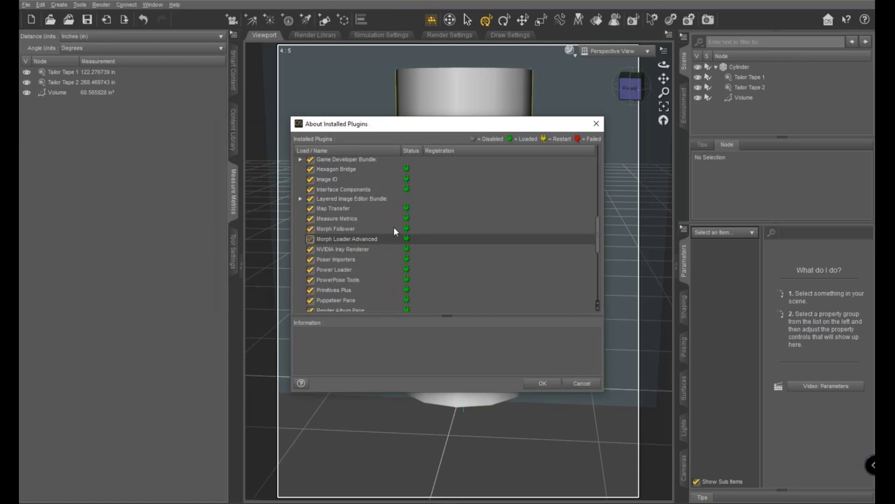
pyautogui.click(362, 218)
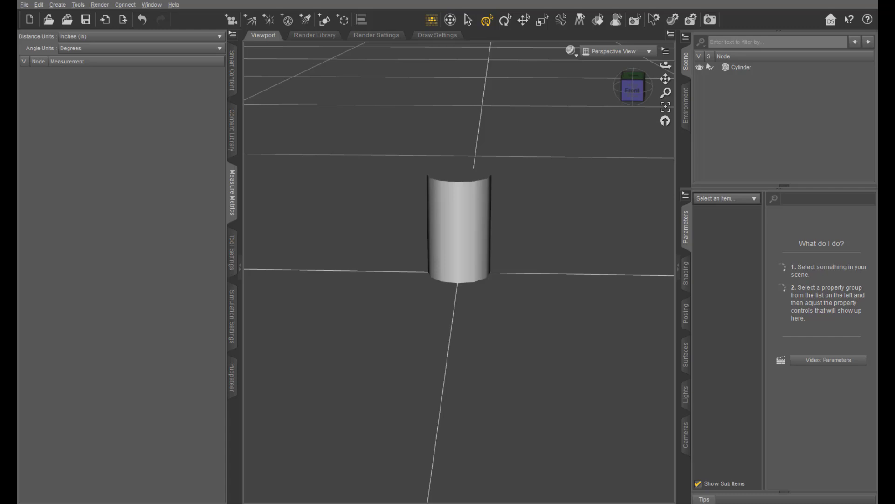
pyautogui.click(736, 68)
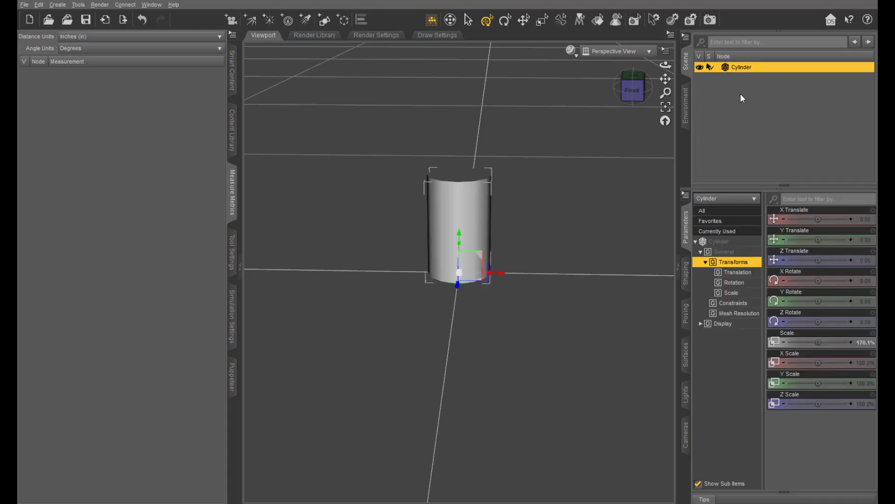
pyautogui.click(315, 155)
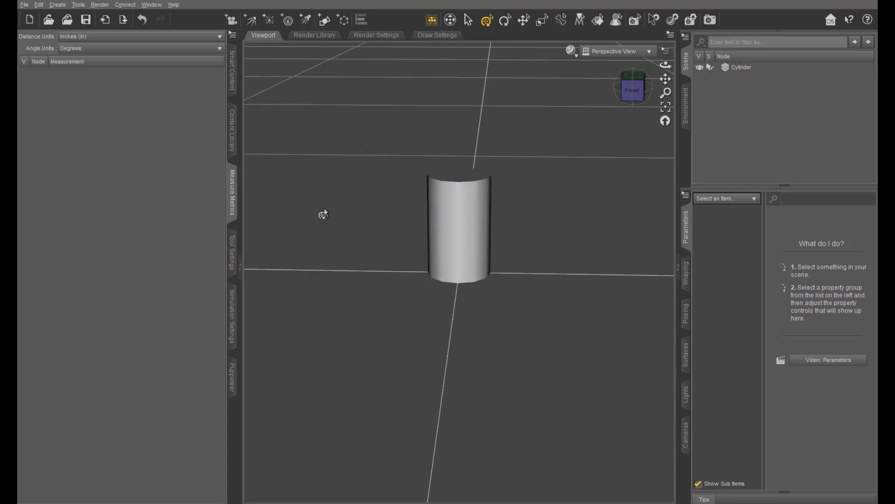
pyautogui.keyDown('alt'); pyautogui.moveTo(618, 168); pyautogui.dragTo(606, 185); pyautogui.keyUp('alt')
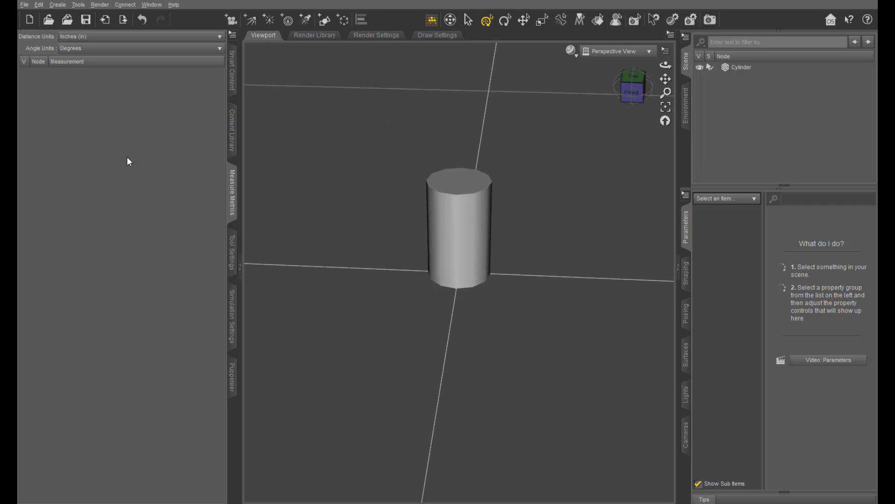
# Create a tailor tape measure named "Height" with the default settings
pyautogui.click(233, 36)
pyautogui.moveTo(275, 64)
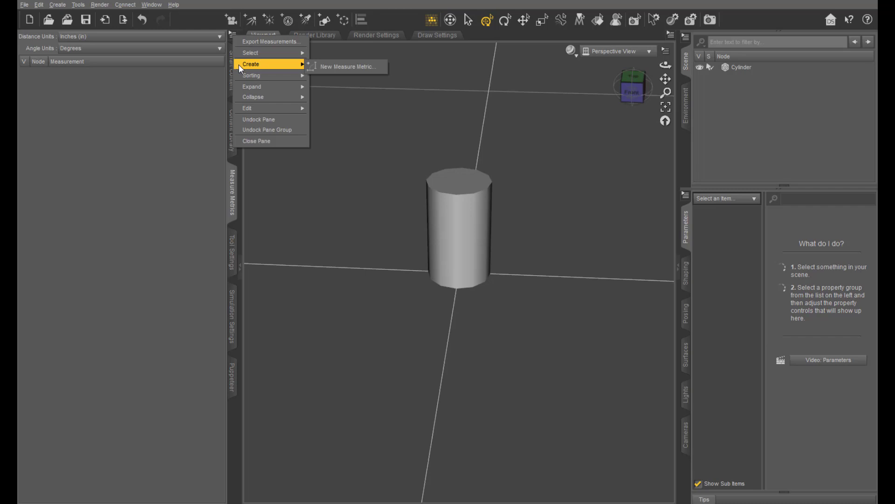
pyautogui.click(334, 65)
pyautogui.click(440, 241)
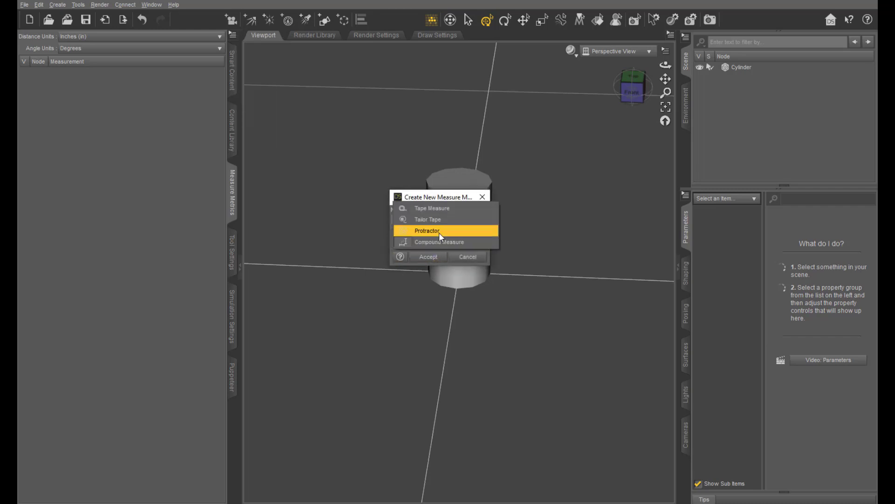
pyautogui.click(441, 220)
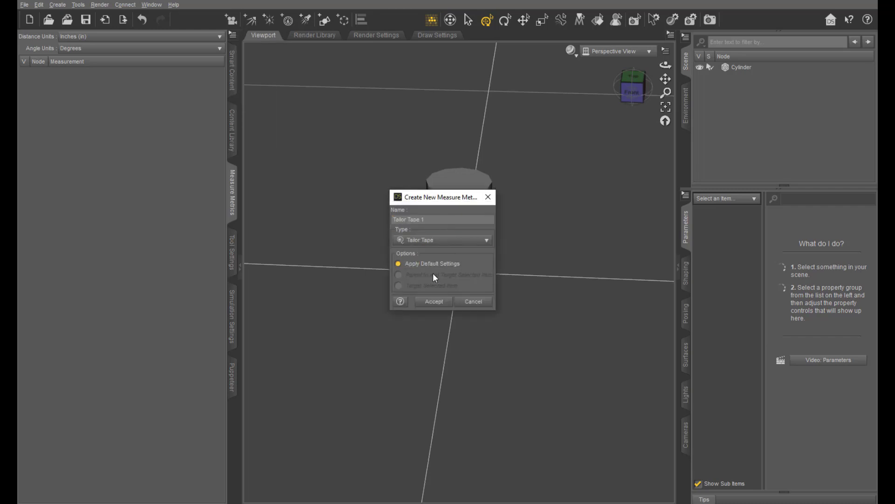
pyautogui.moveTo(440, 219); pyautogui.dragTo(387, 219)
pyautogui.write('Height')
pyautogui.press('Return')
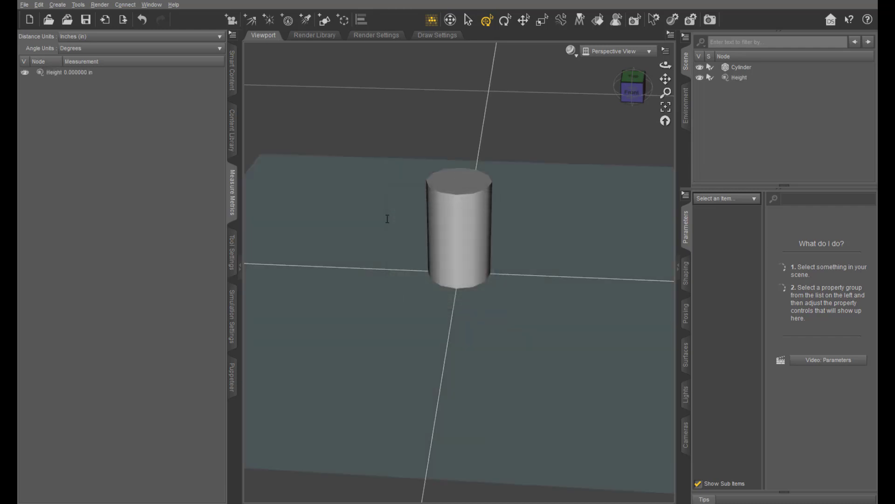
# Rotate the Height tailor tape 90° on X
pyautogui.click(70, 73)
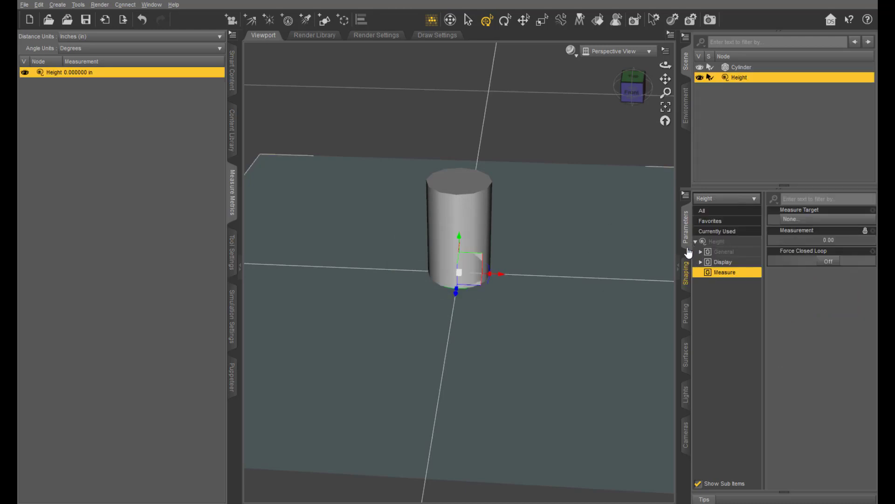
pyautogui.click(687, 235)
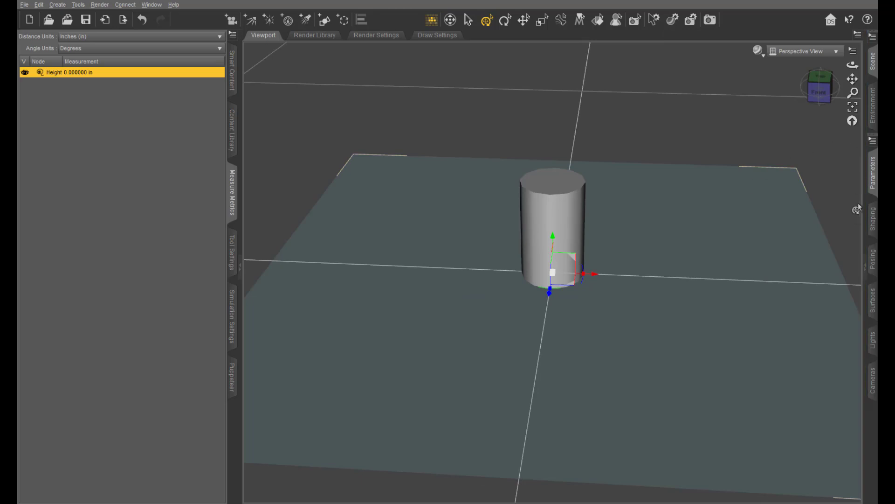
pyautogui.click(866, 263)
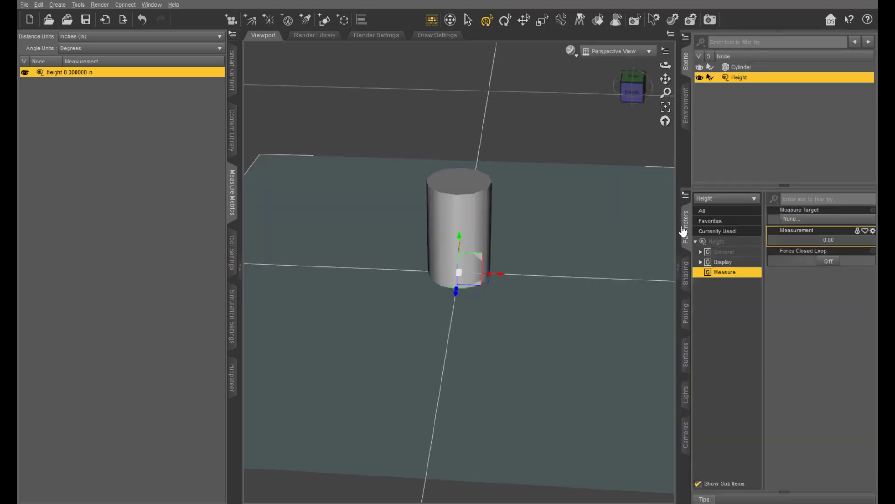
pyautogui.click(737, 242)
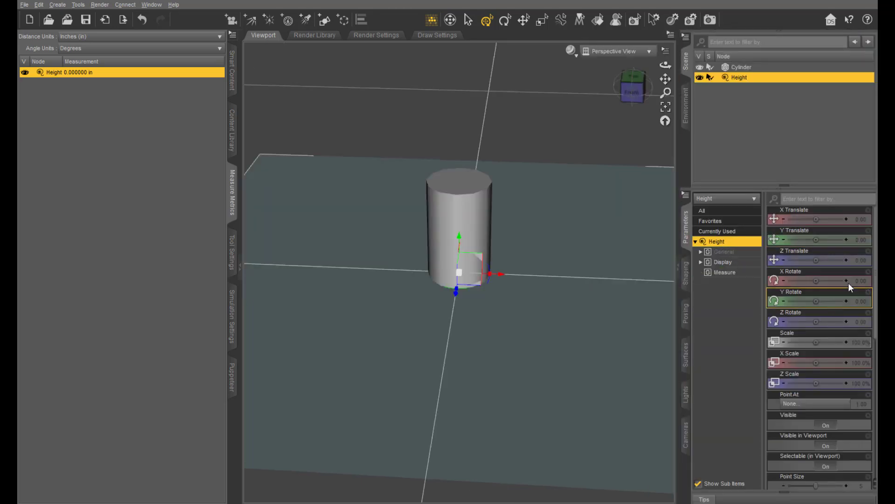
pyautogui.click(861, 280)
pyautogui.write('90')
pyautogui.press('Return')
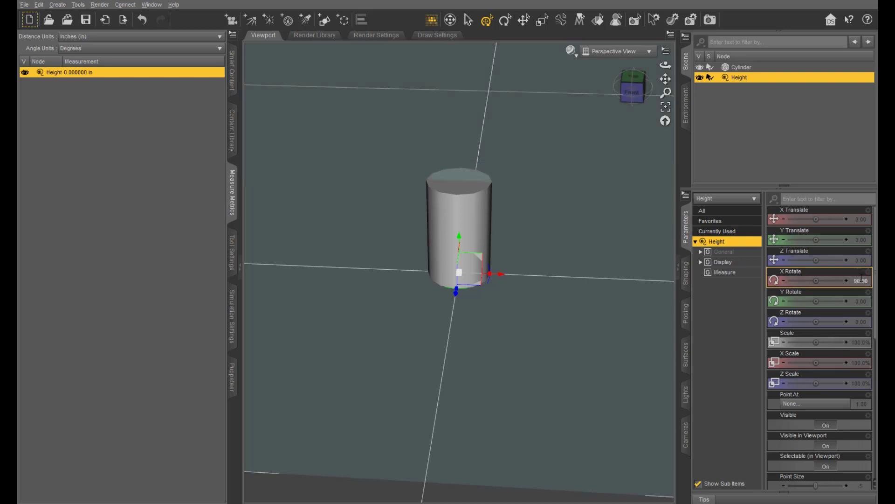
# Create a second tailor tape measure named "Circumference" with the default settings
pyautogui.click(232, 36)
pyautogui.moveTo(276, 63)
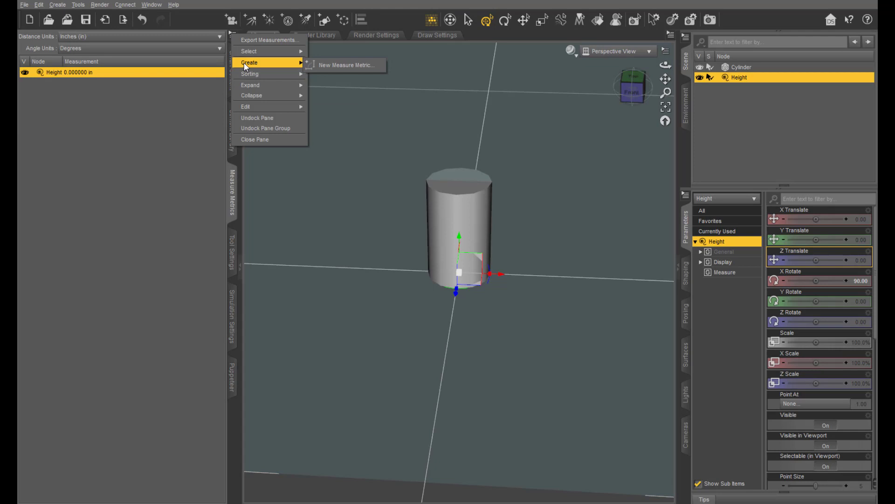
pyautogui.click(316, 65)
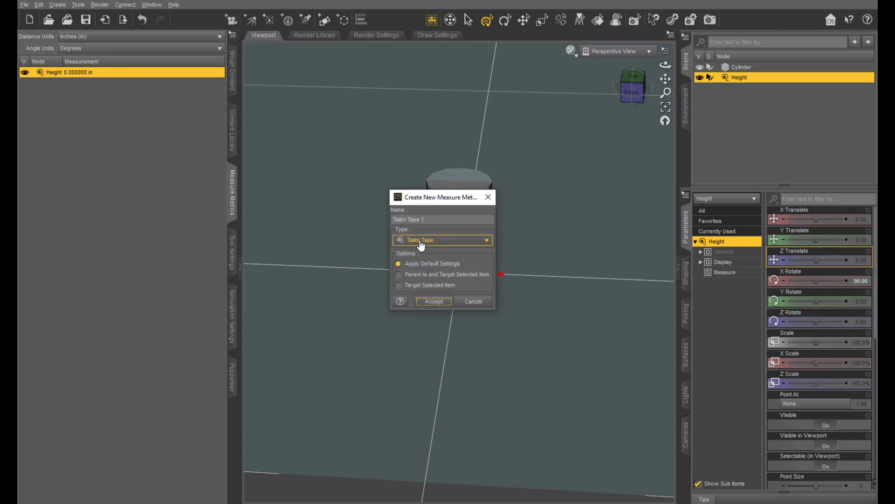
pyautogui.moveTo(430, 220); pyautogui.dragTo(392, 222)
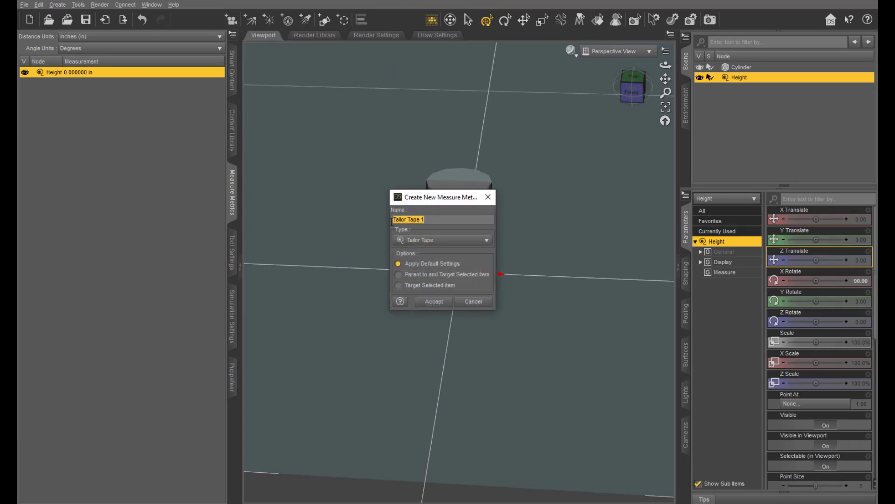
pyautogui.write('Circumference')
pyautogui.click(443, 303)
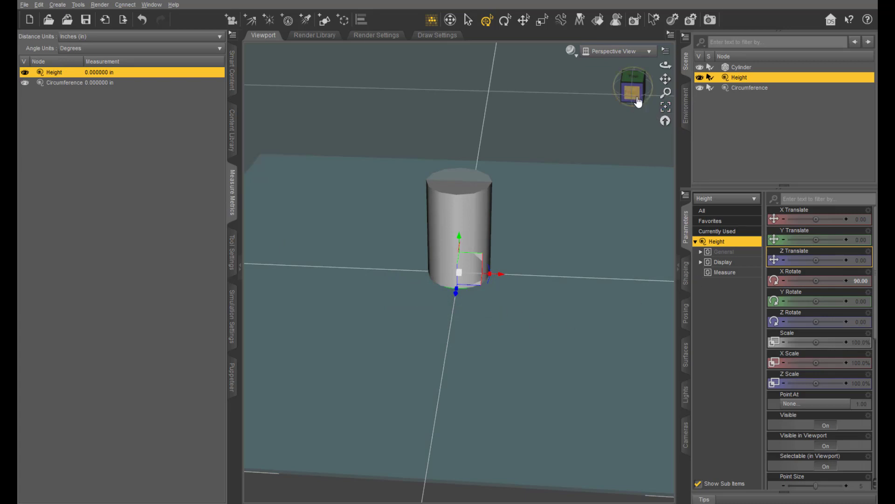
# Raise the Circumference tailor tape along Y to about 9.11, around the middle of the cylinder
pyautogui.click(741, 88)
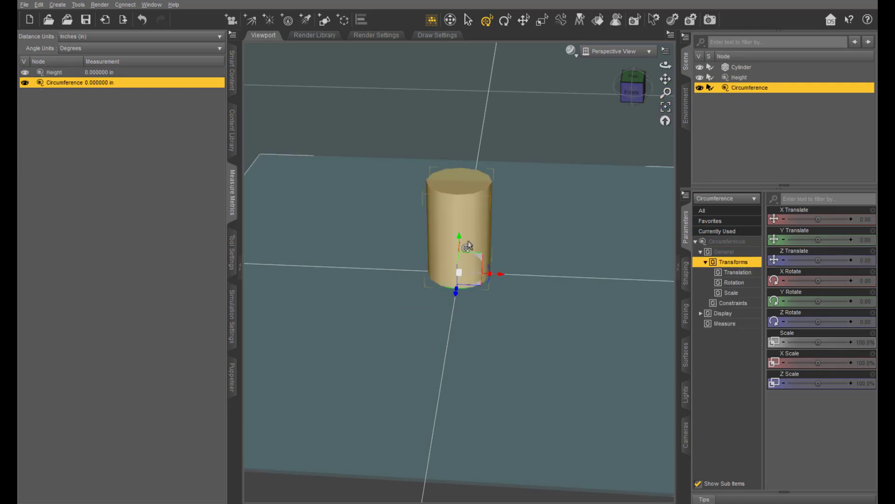
pyautogui.moveTo(458, 241); pyautogui.dragTo(466, 187)
pyautogui.click(632, 92)
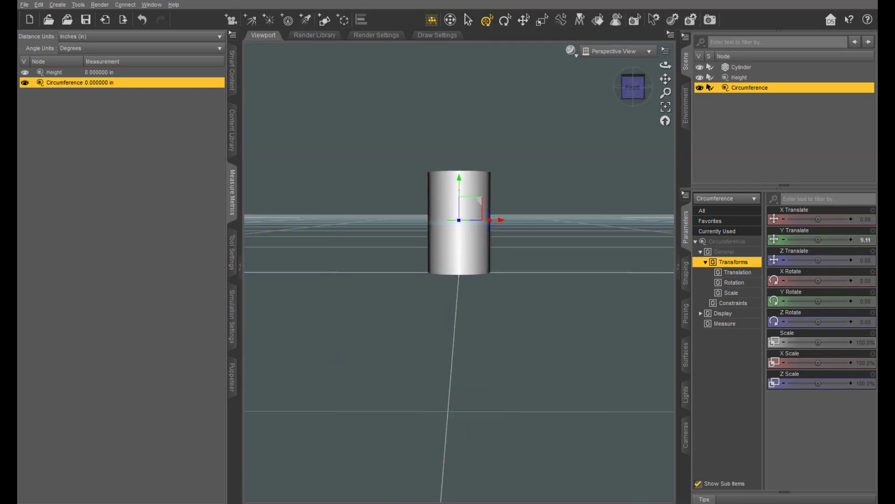
# Scale the Height tailor tape's plane down uniformly so it fits more closely around the cylinder
pyautogui.click(740, 77)
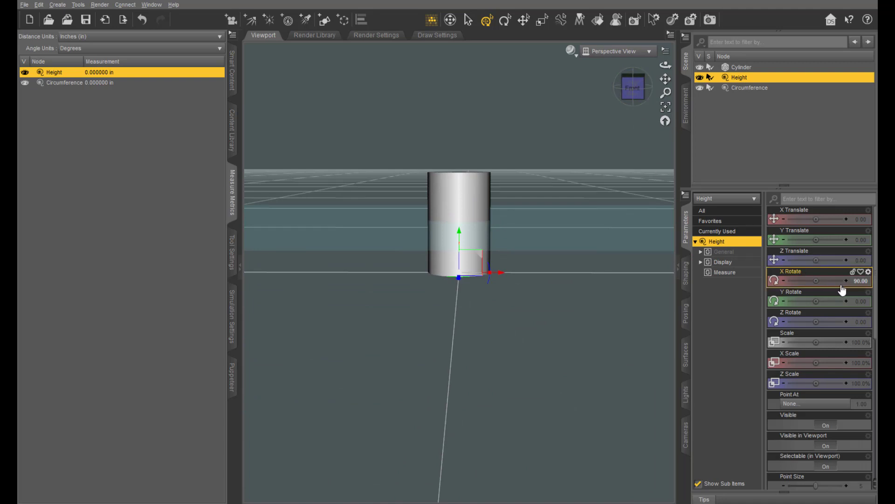
pyautogui.click(626, 88)
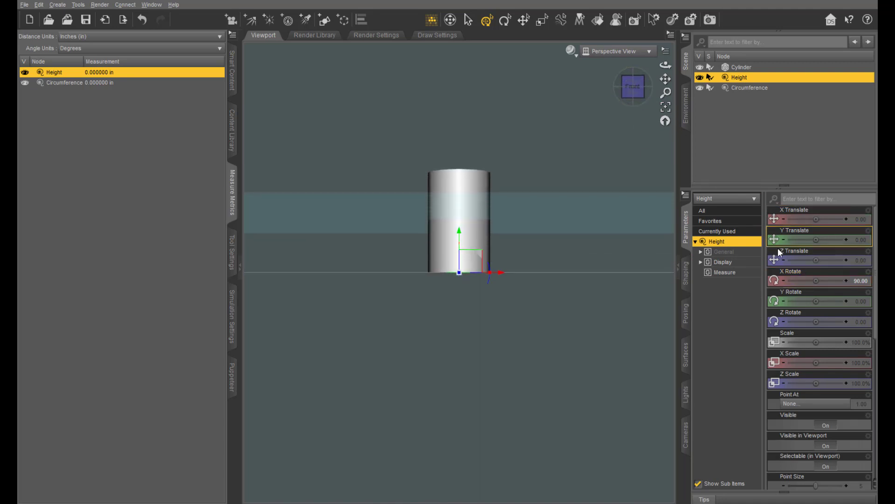
pyautogui.moveTo(626, 88); pyautogui.dragTo(631, 112)
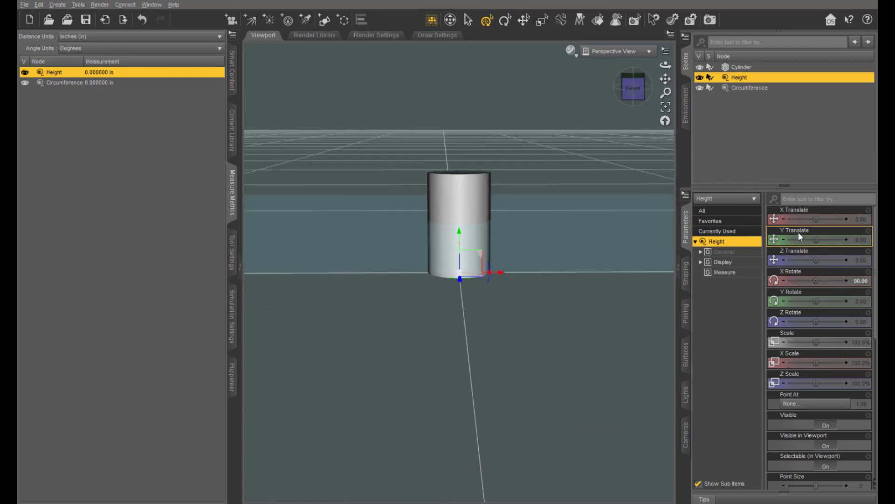
pyautogui.click(857, 281)
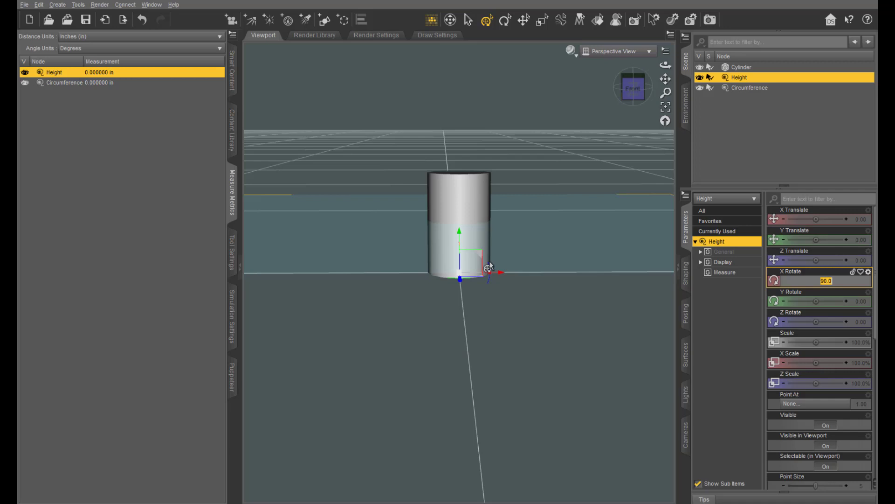
pyautogui.press('Return')
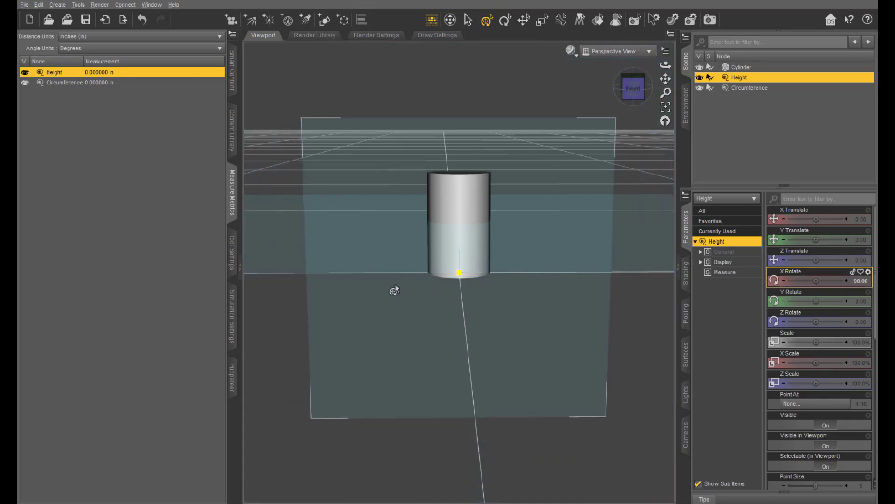
# Scale the Circumference tailor tape's plane down uniformly to about 42.6%
pyautogui.click(623, 194)
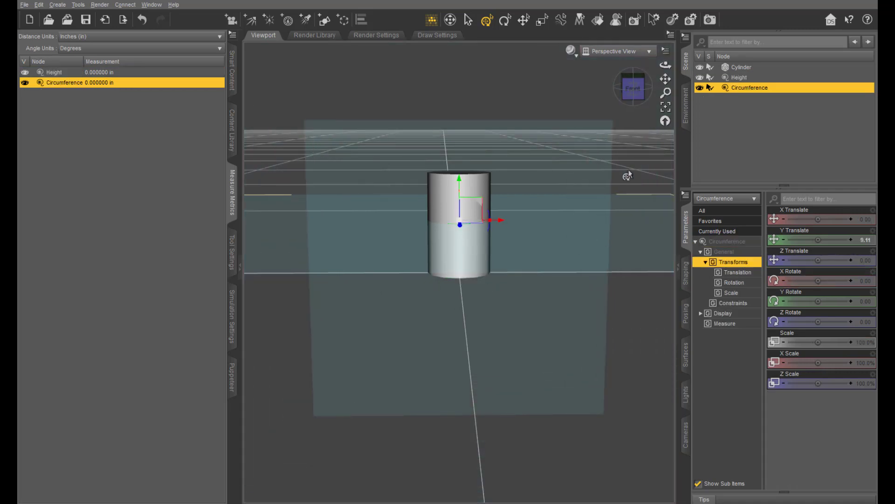
pyautogui.moveTo(633, 93); pyautogui.dragTo(633, 84)
pyautogui.moveTo(461, 228); pyautogui.dragTo(393, 242)
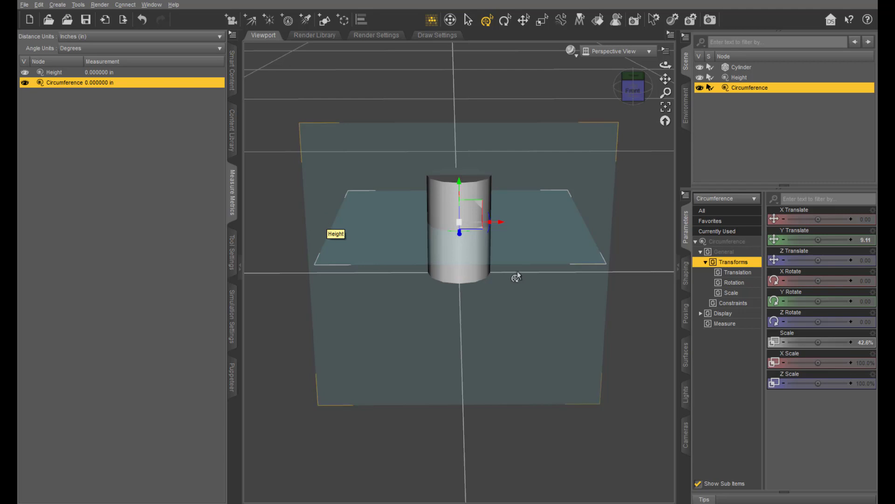
pyautogui.moveTo(636, 94); pyautogui.dragTo(636, 106)
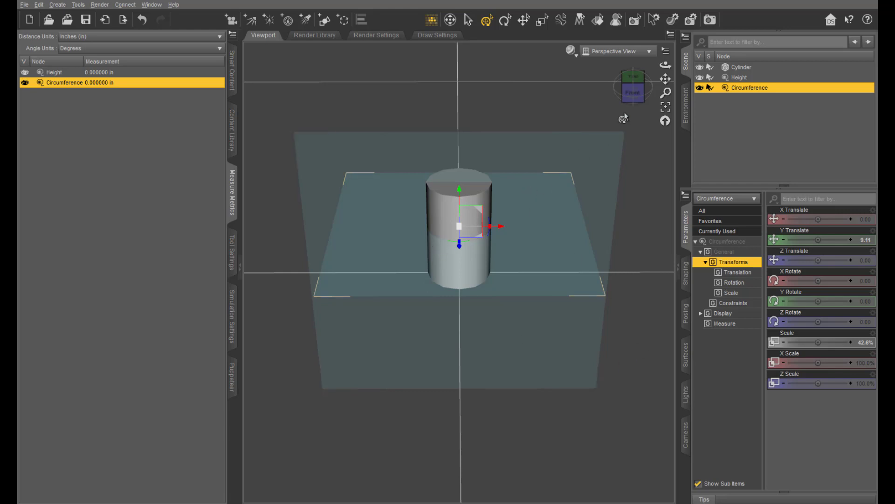
# Set the Circumference tailor tape's measure target to Cylinder
pyautogui.click(725, 324)
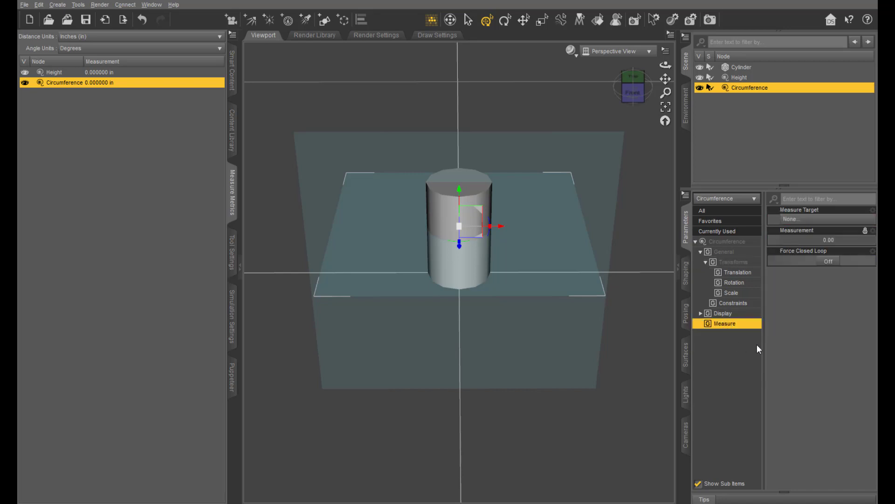
pyautogui.click(806, 219)
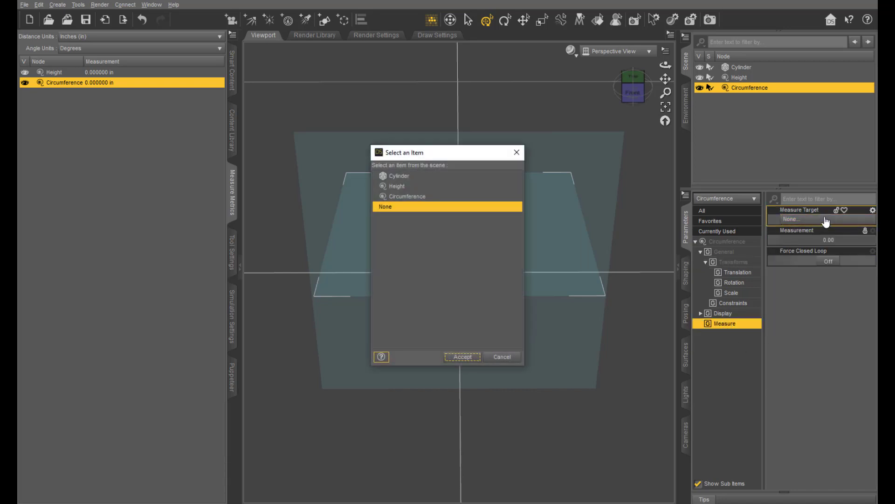
pyautogui.click(396, 176)
pyautogui.click(463, 356)
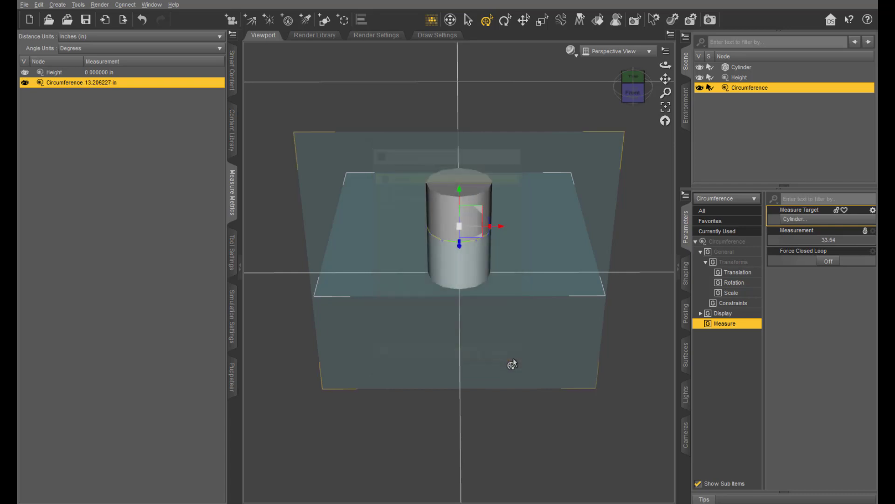
# Set the Height tailor tape's measure target to Cylinder
pyautogui.click(748, 77)
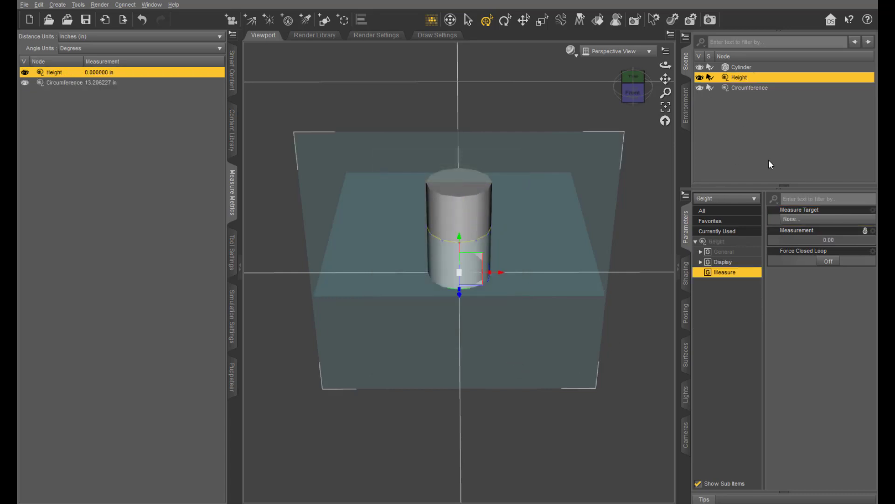
pyautogui.click(814, 219)
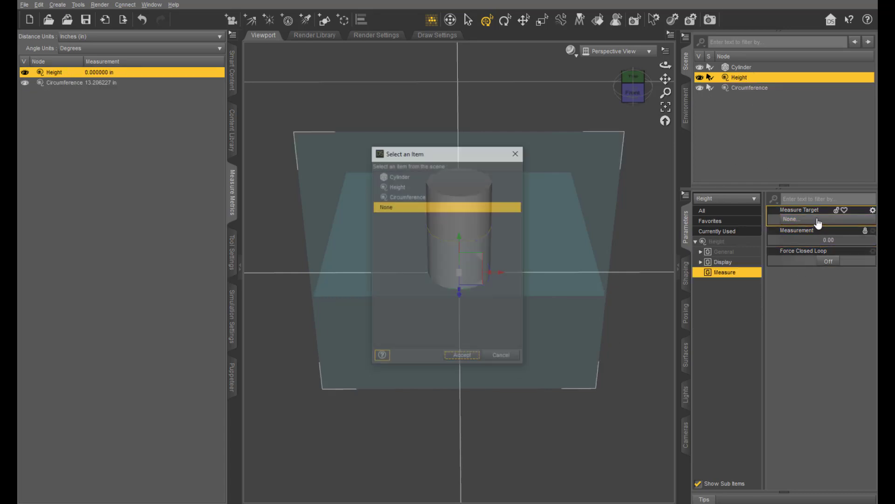
pyautogui.click(400, 176)
pyautogui.click(462, 357)
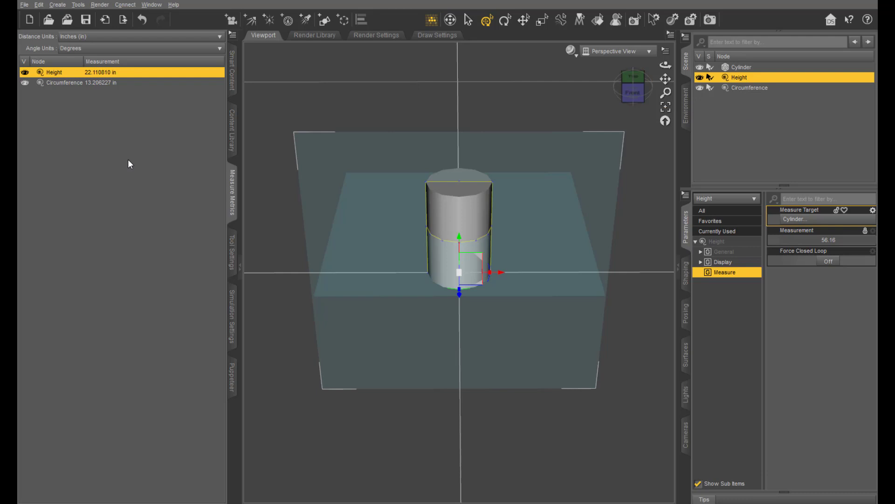
# Try to create a compound measure from the Height and Circumference tailor tapes
pyautogui.keyDown('ctrl'); pyautogui.click(87, 84); pyautogui.keyUp('ctrl')
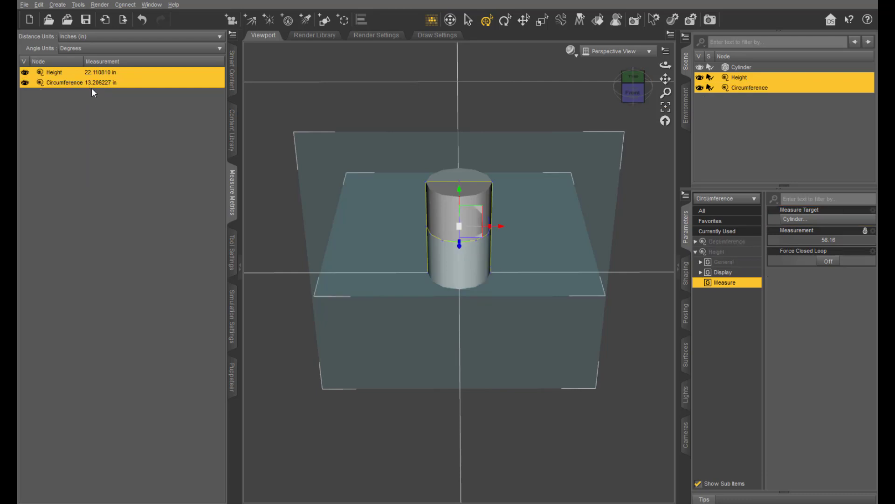
pyautogui.click(232, 35)
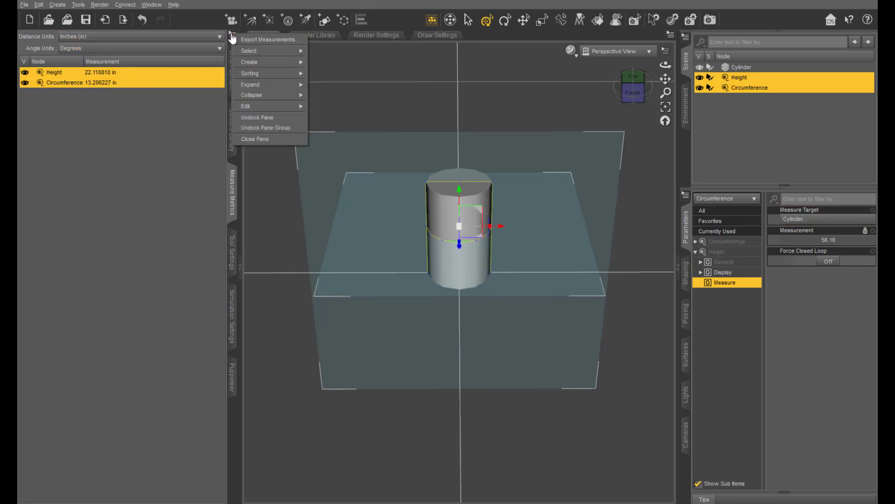
pyautogui.moveTo(246, 62)
pyautogui.click(347, 65)
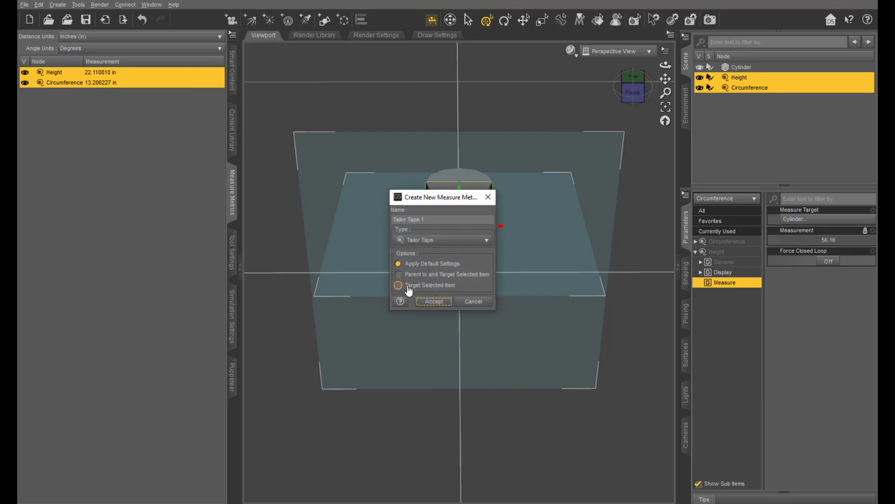
pyautogui.click(431, 240)
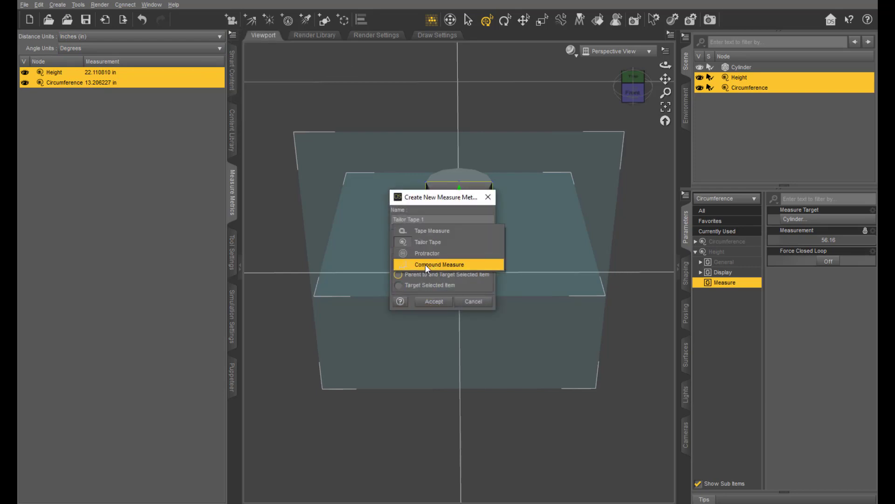
pyautogui.click(425, 265)
pyautogui.click(428, 262)
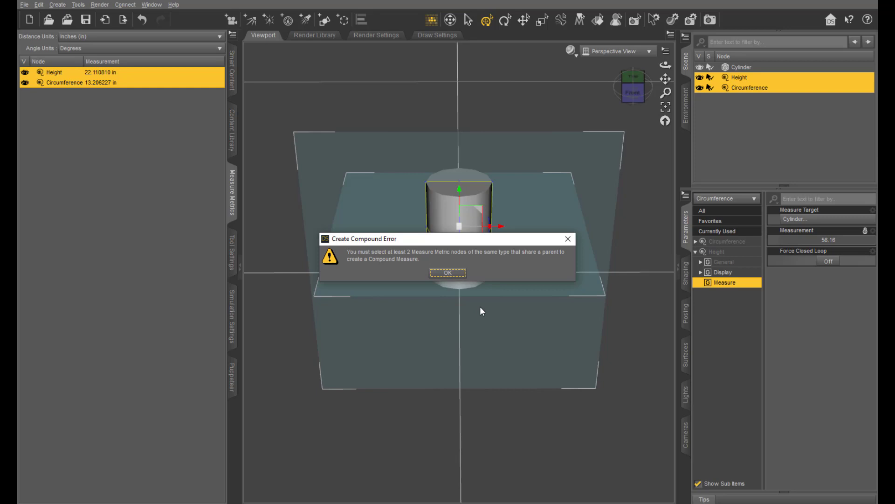
pyautogui.click(445, 273)
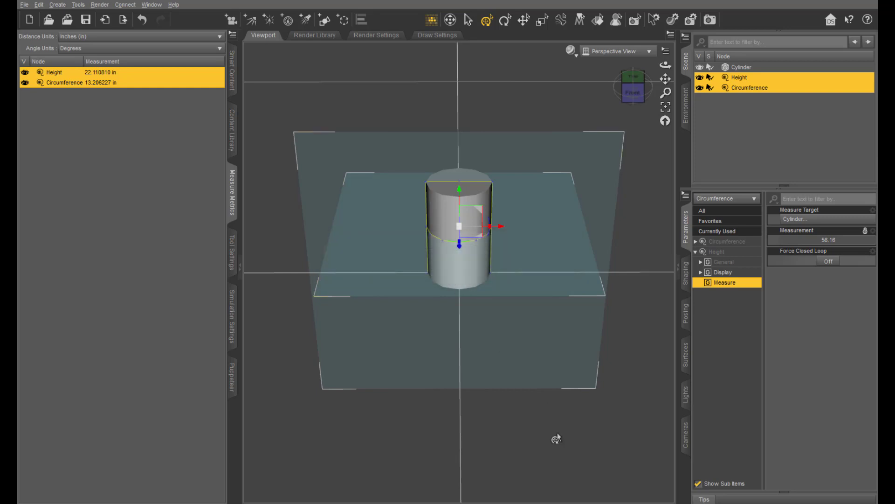